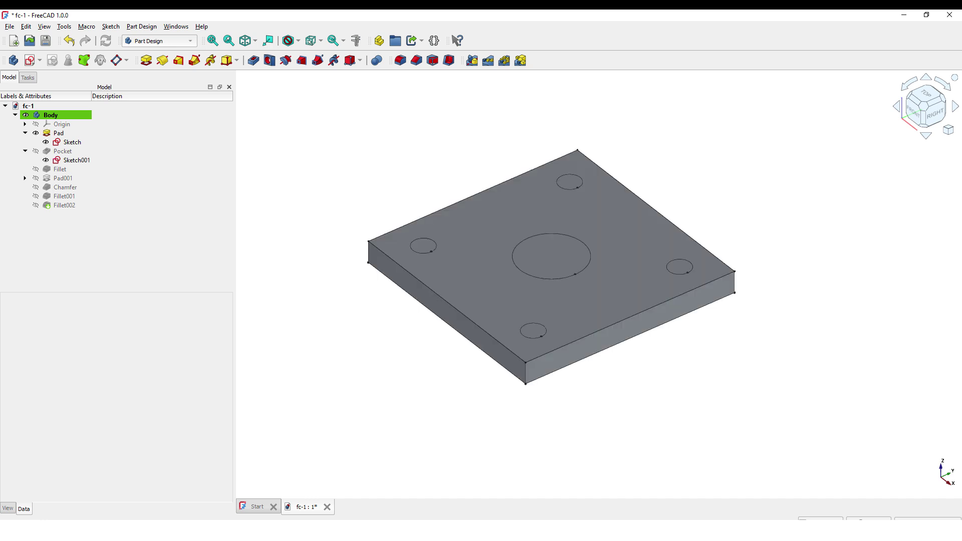
Preview the Pad, Fillet and Pad001 features of the finished plate, then orbit it
key("space")
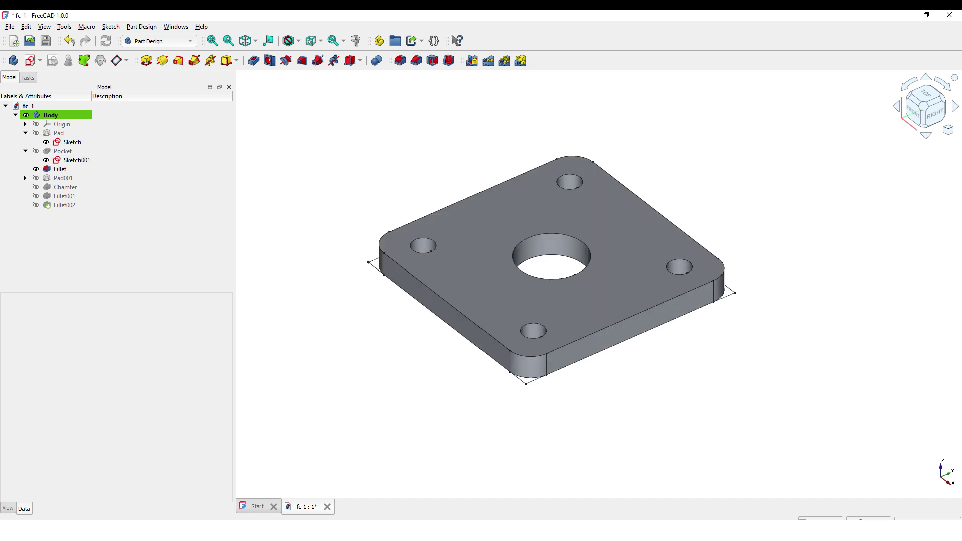
key("space")
key("space")
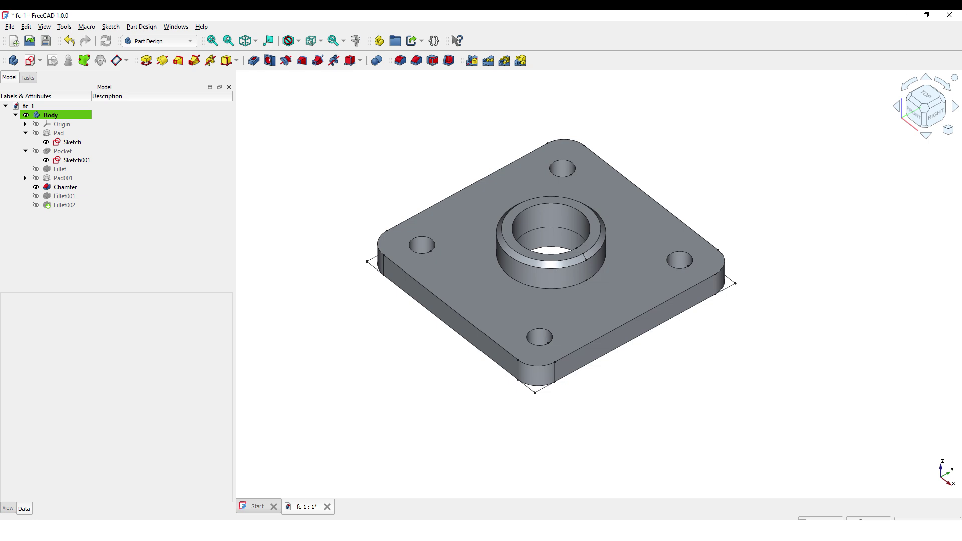
key("space")
key("space")
middle_click_drag(526, 260, 365, 255)
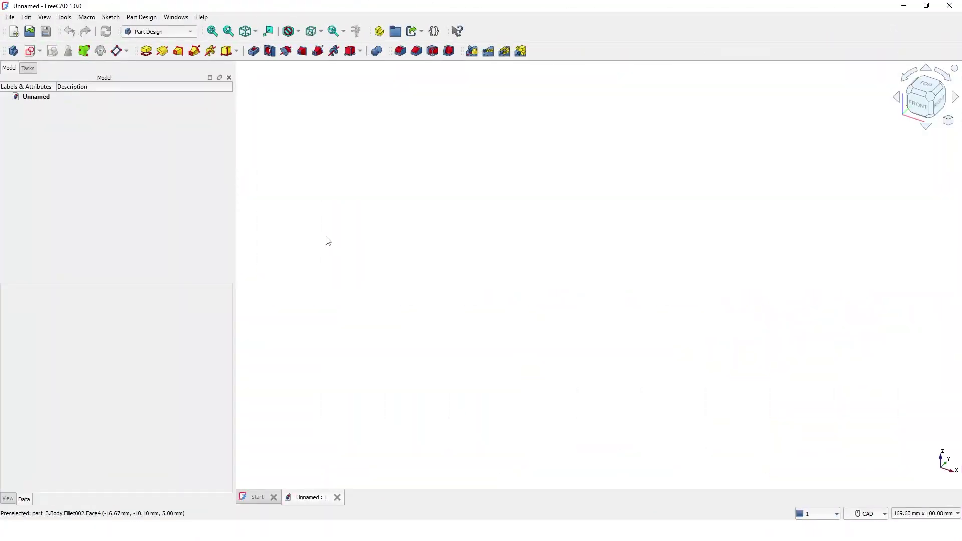
Keep Part Design as the workbench and create a new body from the Tasks panel
left_click(171, 31)
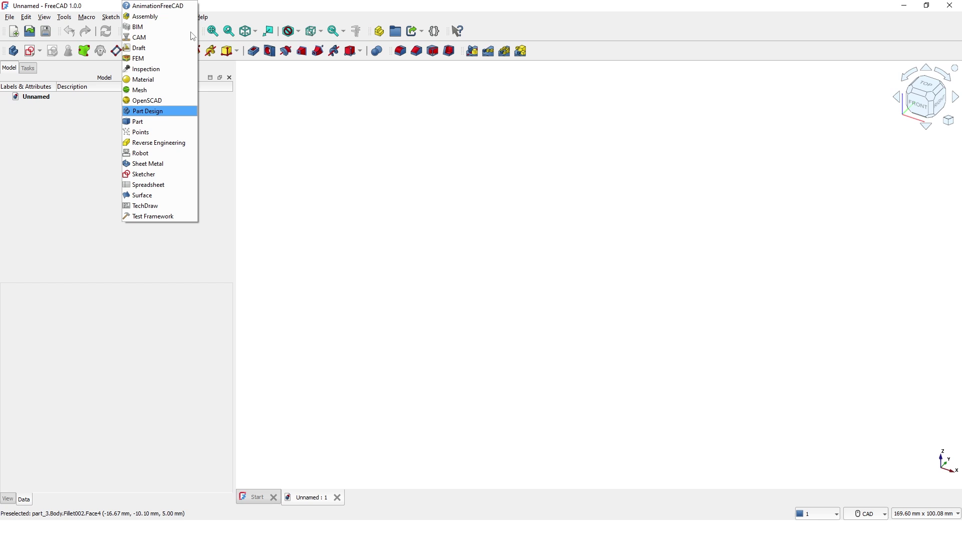
left_click(172, 115)
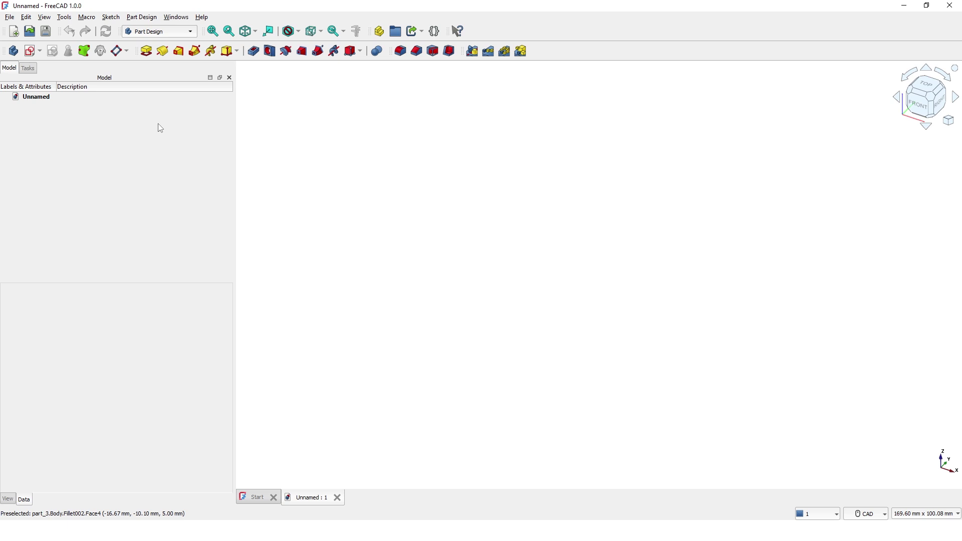
left_click(28, 70)
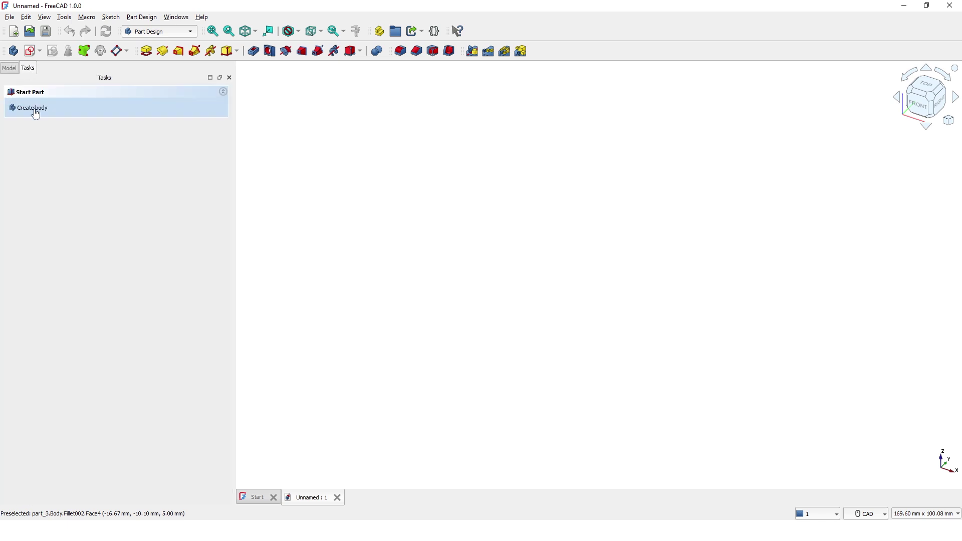
left_click(30, 113)
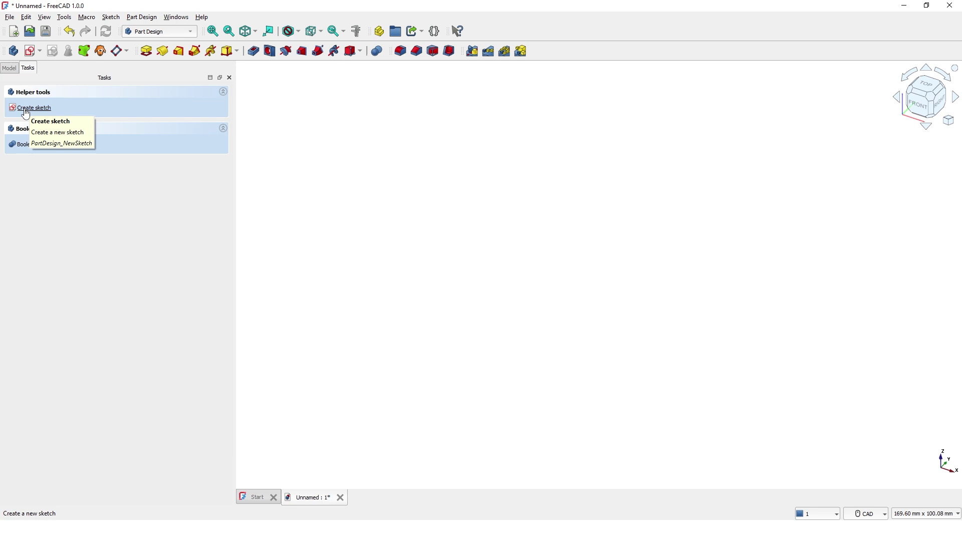
Sketch a 50 × 50 mm centred rectangle at the origin of the XY-plane
left_click(26, 112)
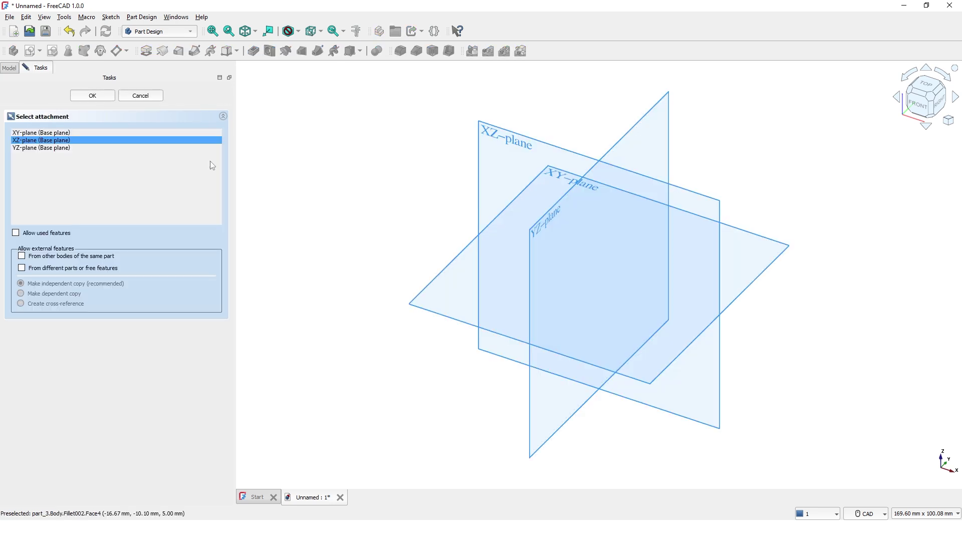
left_click(750, 287)
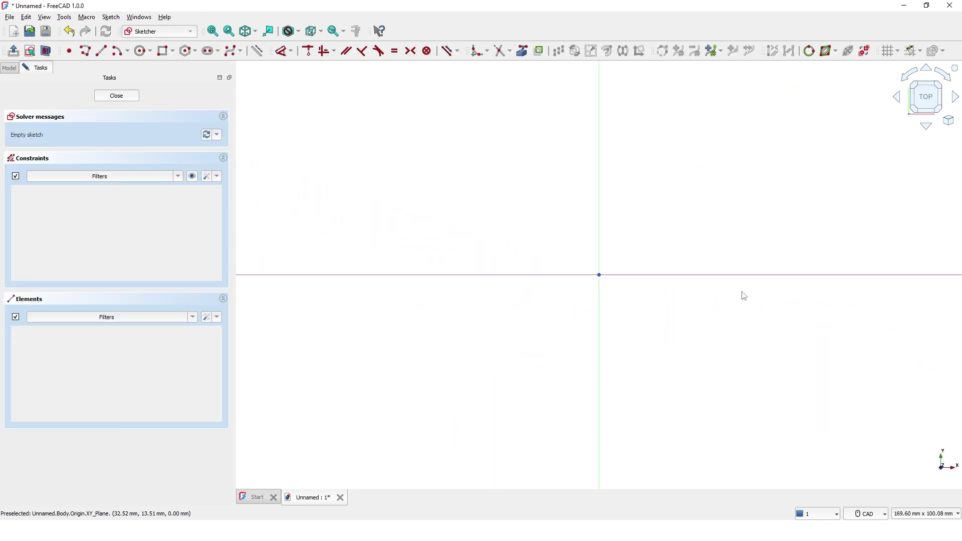
left_click(173, 53)
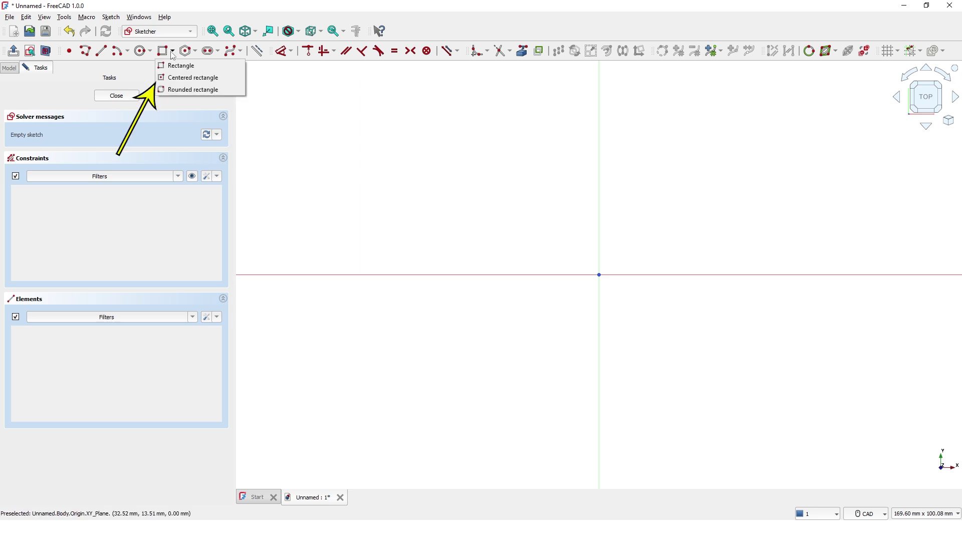
left_click(185, 78)
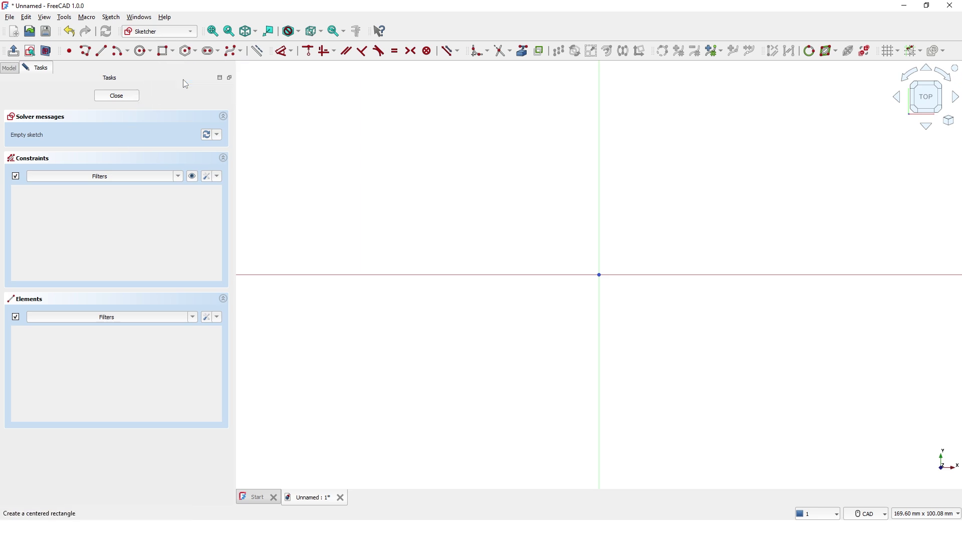
left_click(599, 275)
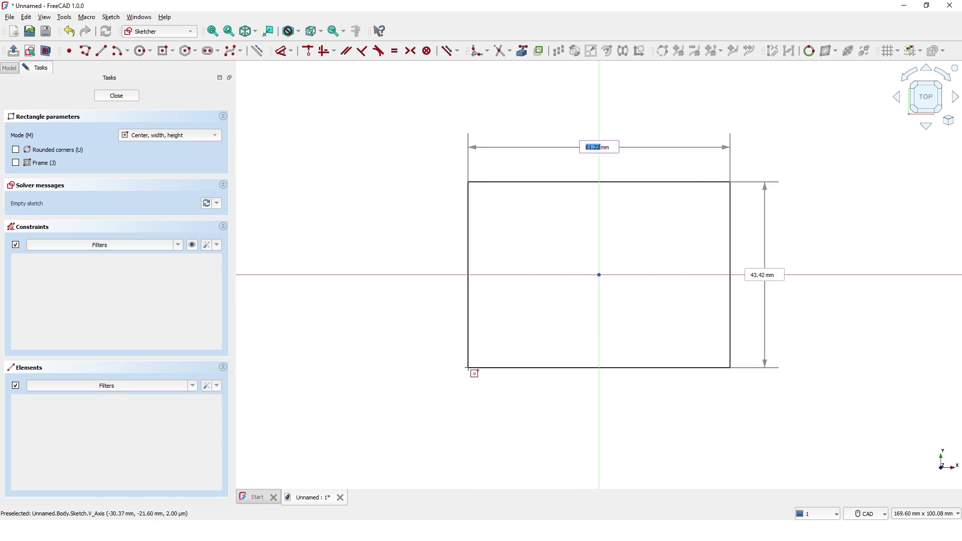
type("50")
key("Tab")
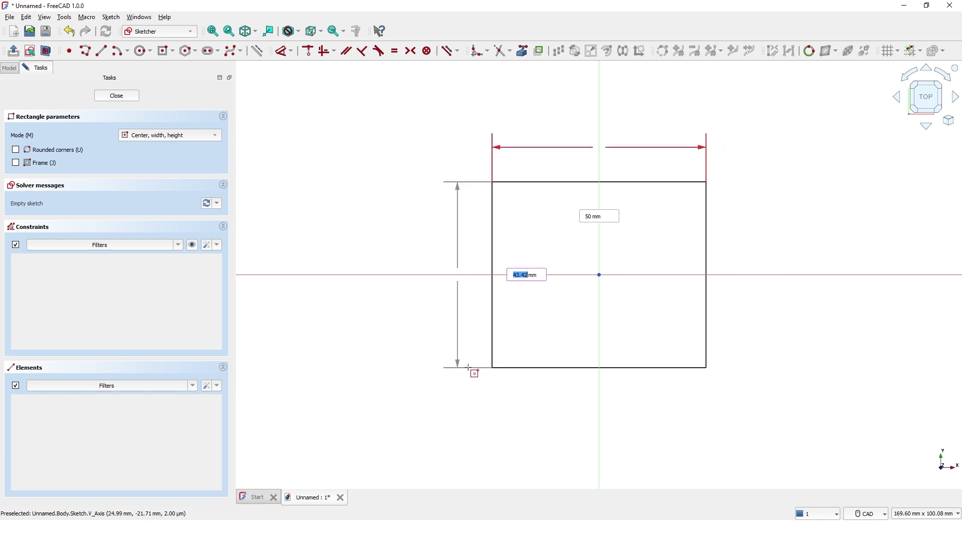
type("50")
key("Return")
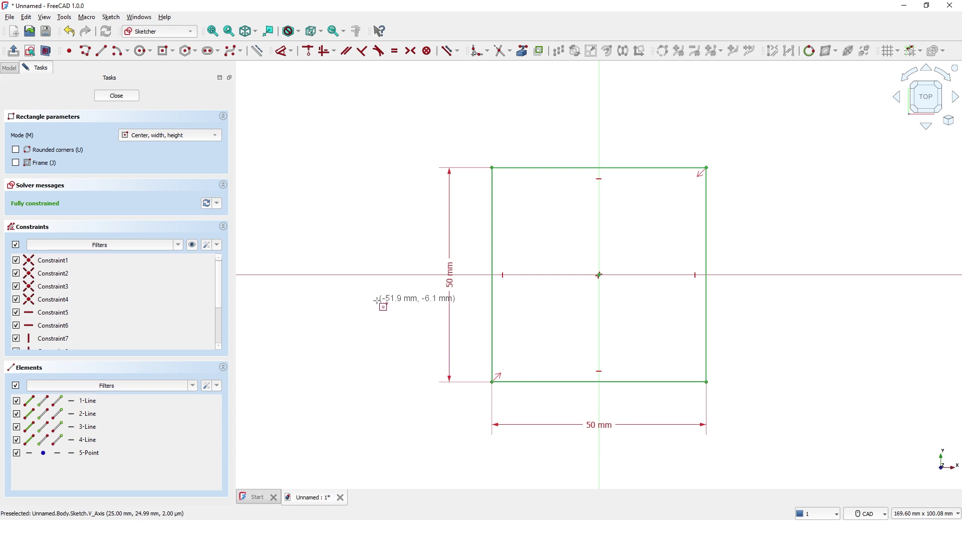
key("Escape")
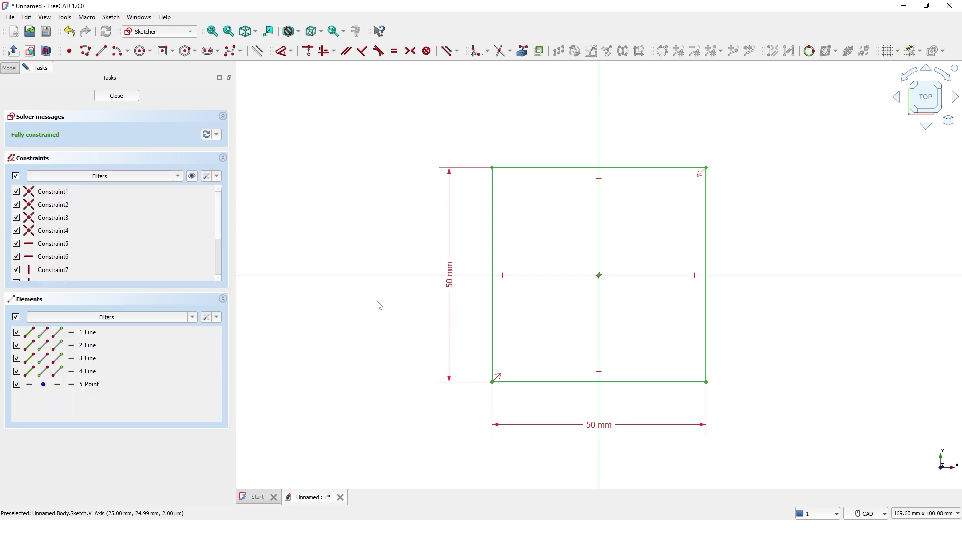
Close the sketch and pad the square 5 mm thick
left_click(116, 96)
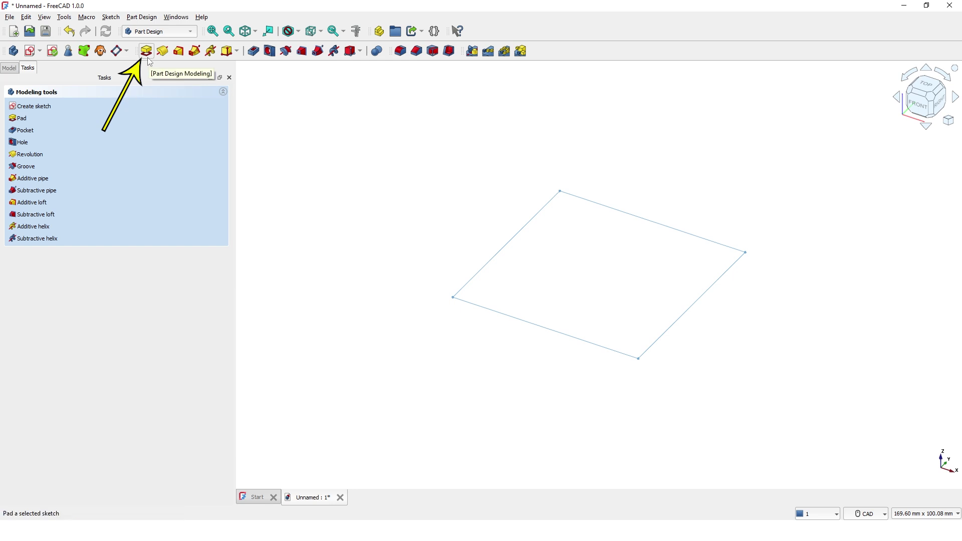
left_click(147, 50)
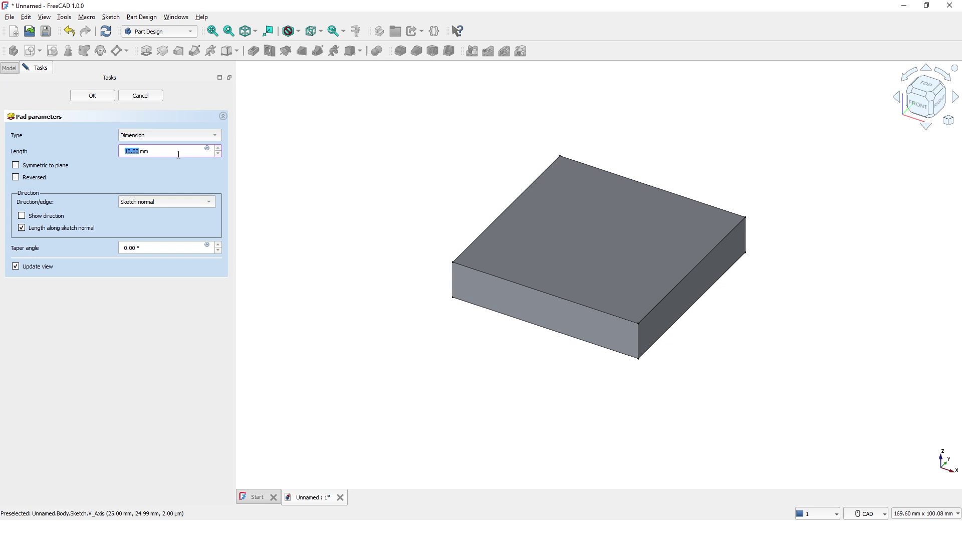
type("5")
left_click(92, 96)
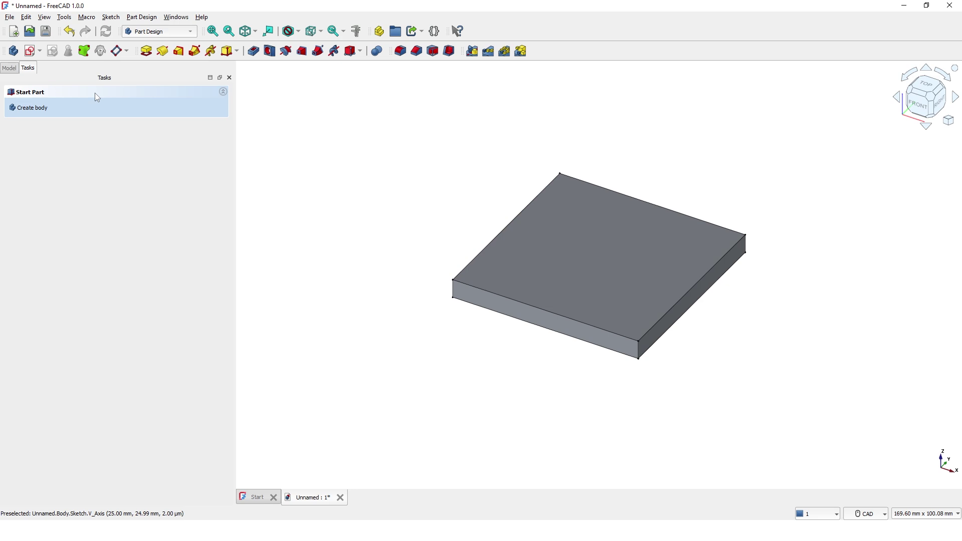
Sketch a centred 35 × 35 mm square on the plate's top face
left_click(559, 268)
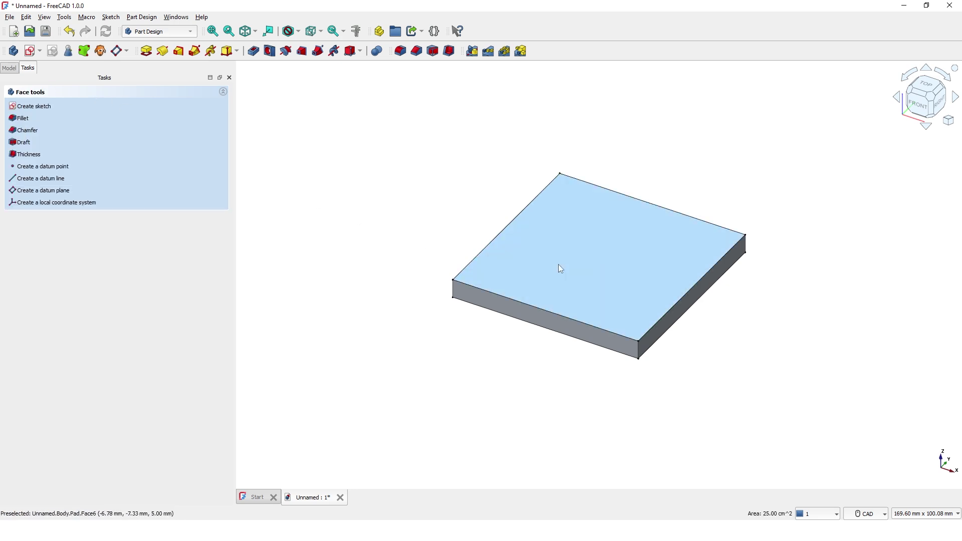
left_click(43, 109)
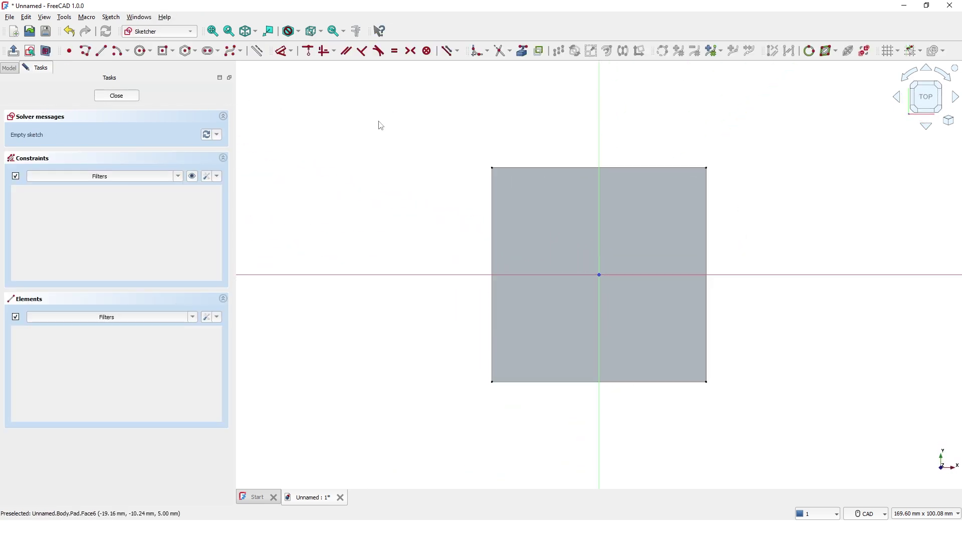
left_click(164, 52)
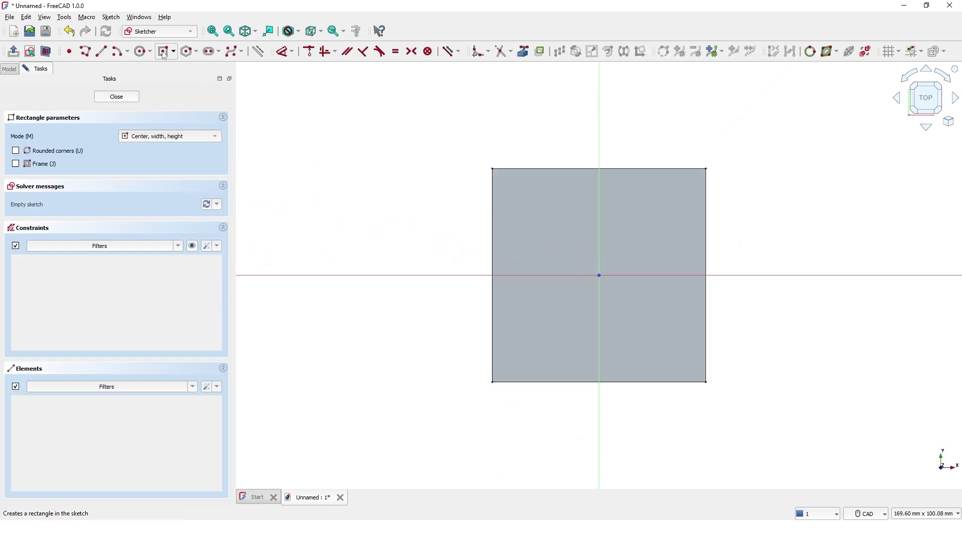
left_click(598, 274)
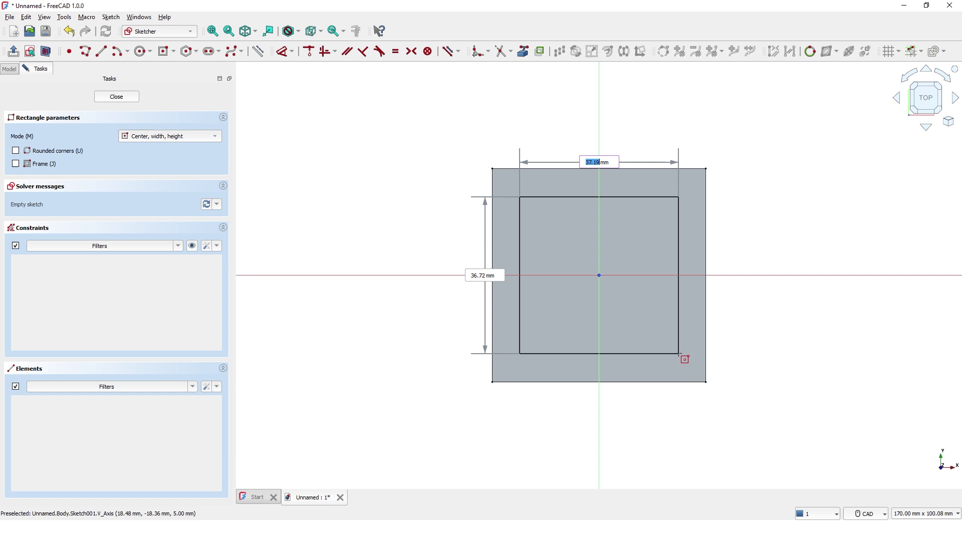
type("35")
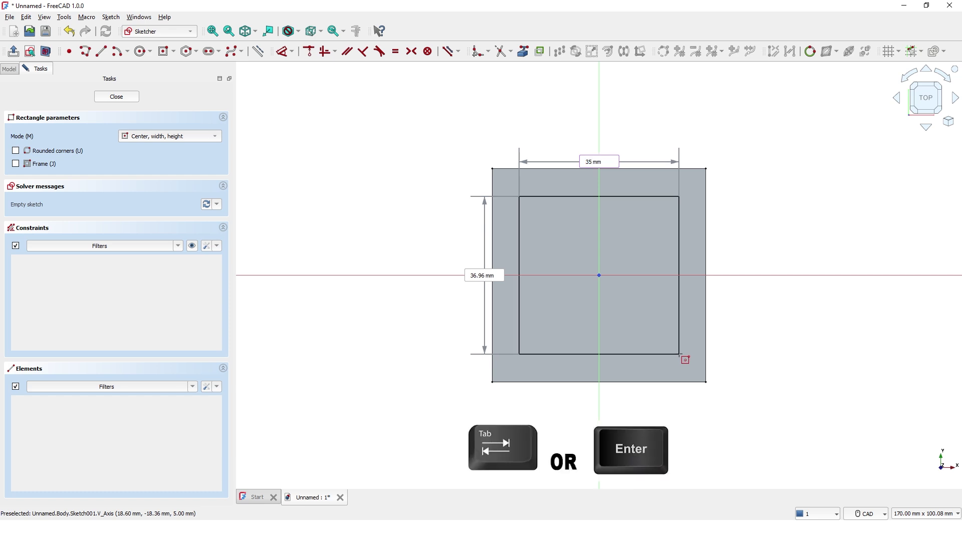
key("Tab")
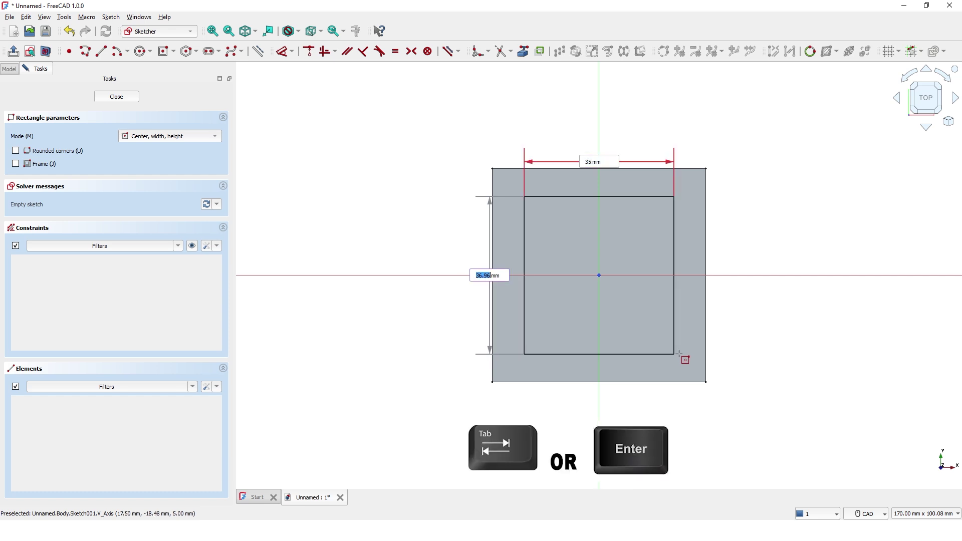
type("3")
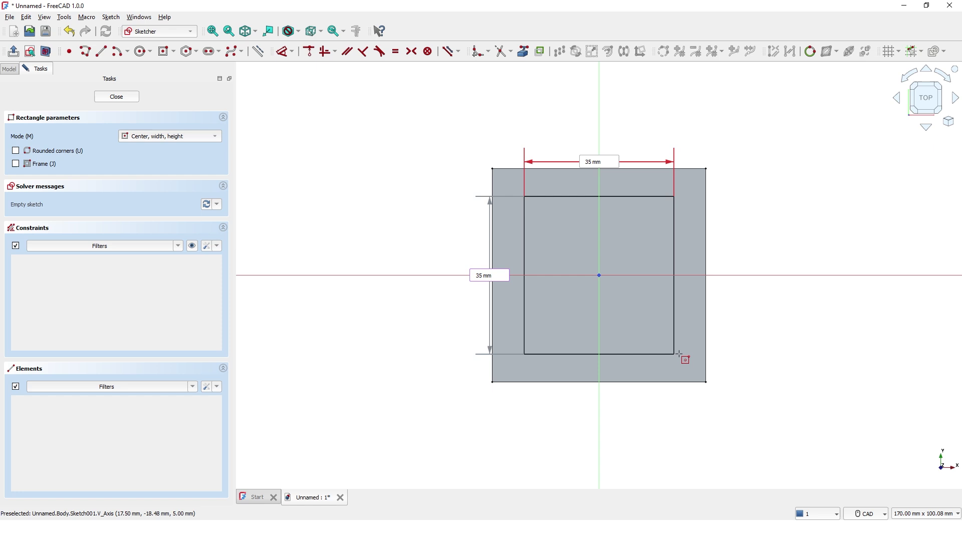
key("Return")
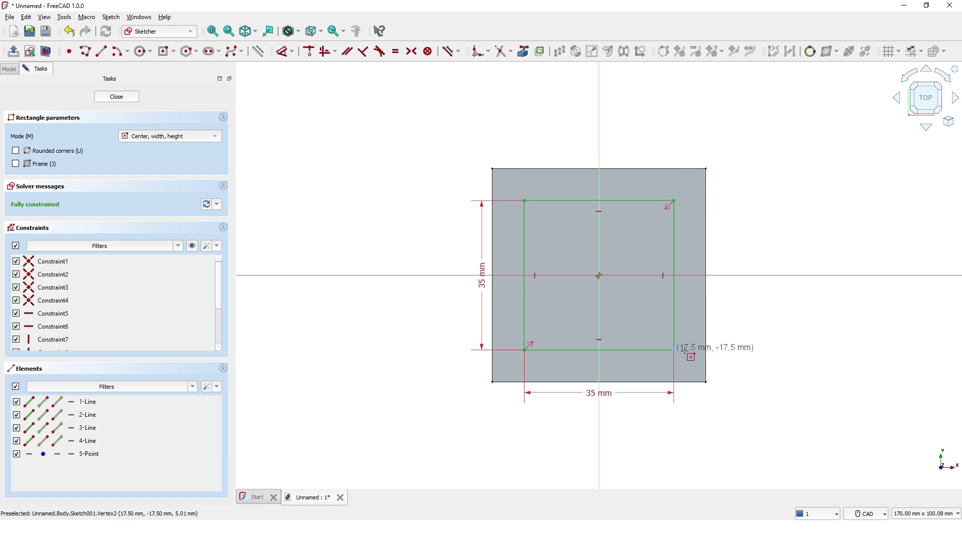
right_click(735, 327)
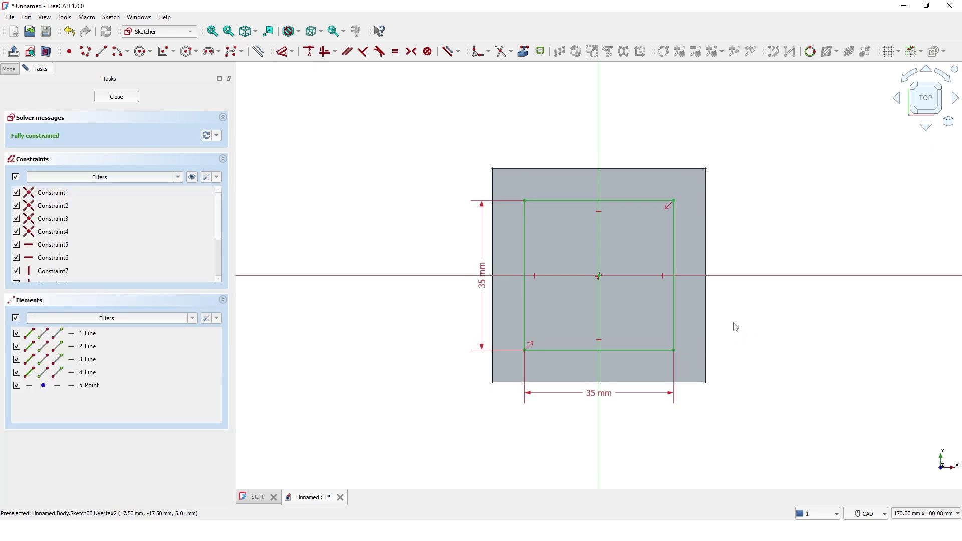
Convert the four edges of the 35 mm square into construction lines
left_click(647, 350)
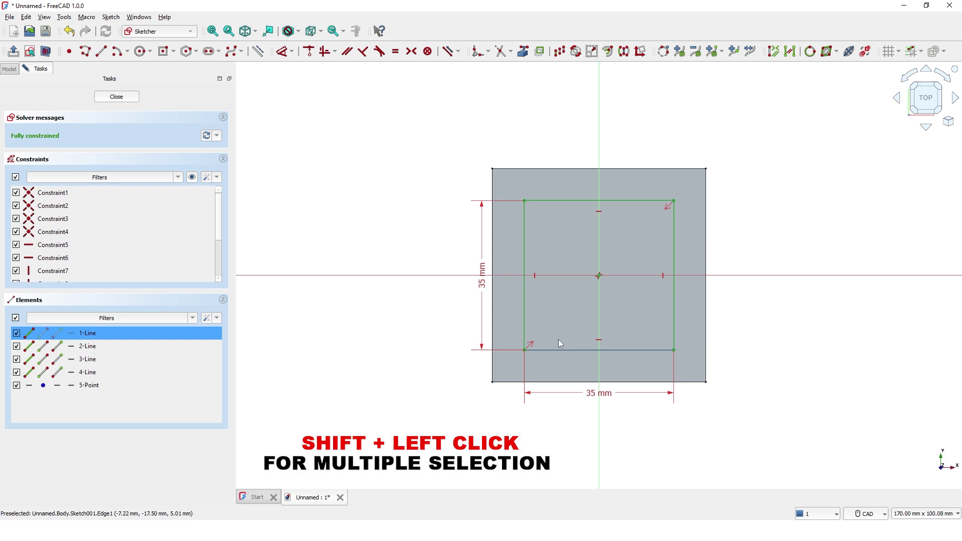
left_click(524, 323, "shift")
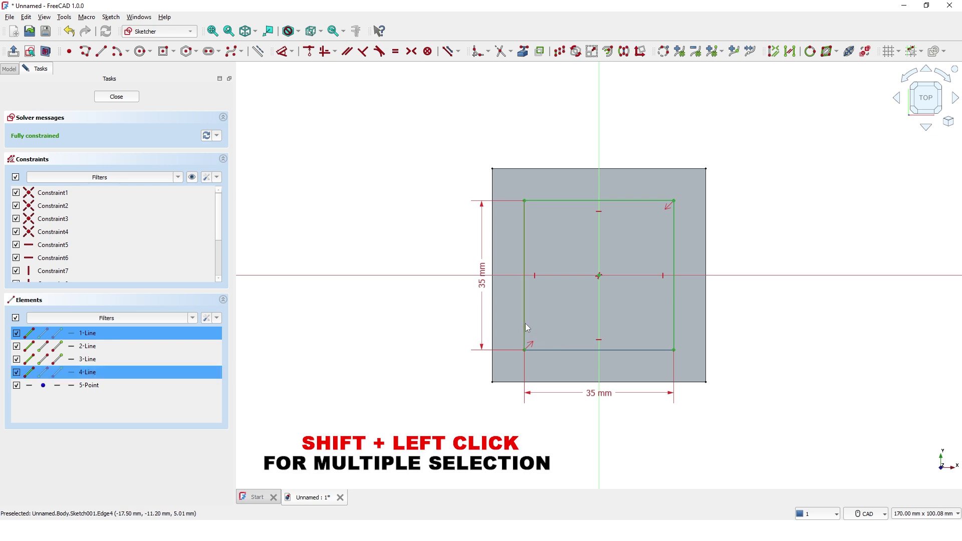
left_click(549, 199, "shift")
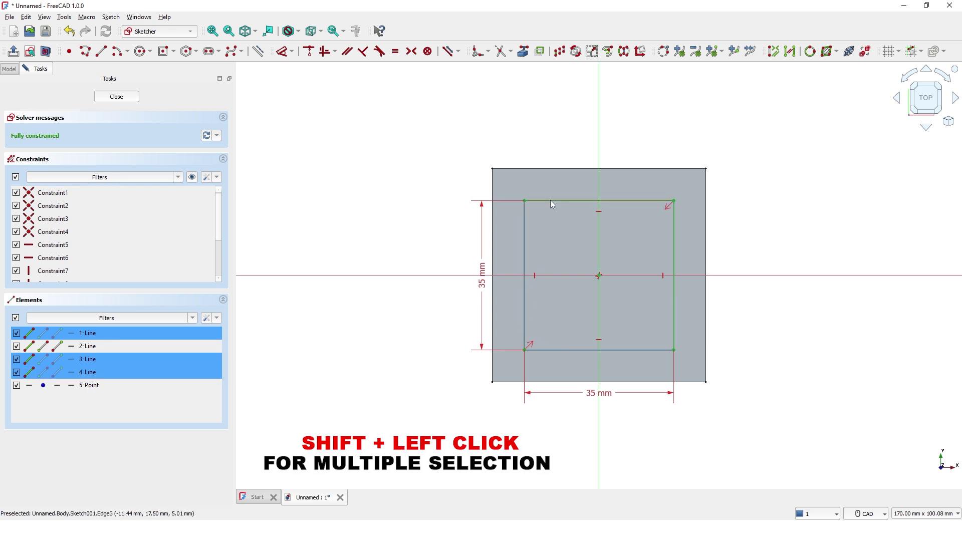
left_click(674, 257, "shift")
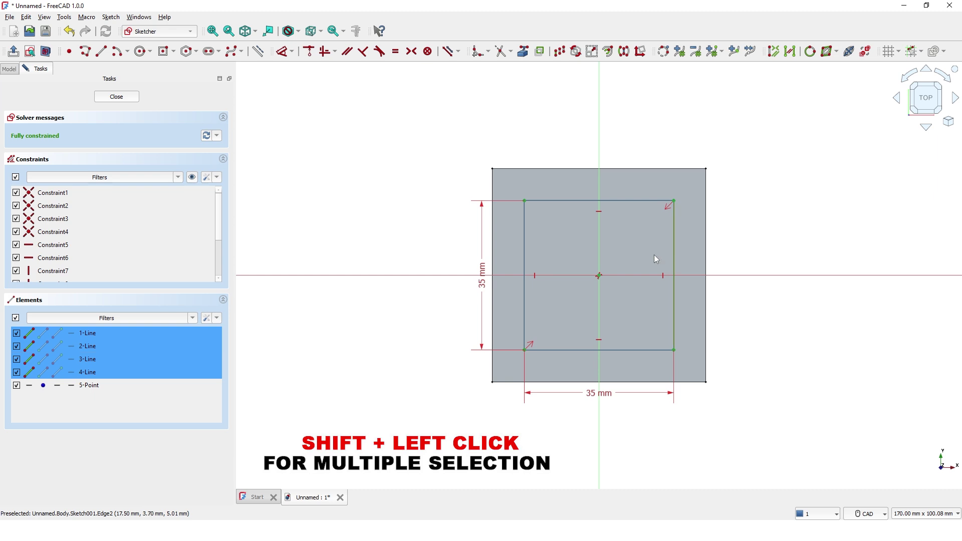
left_click(258, 51)
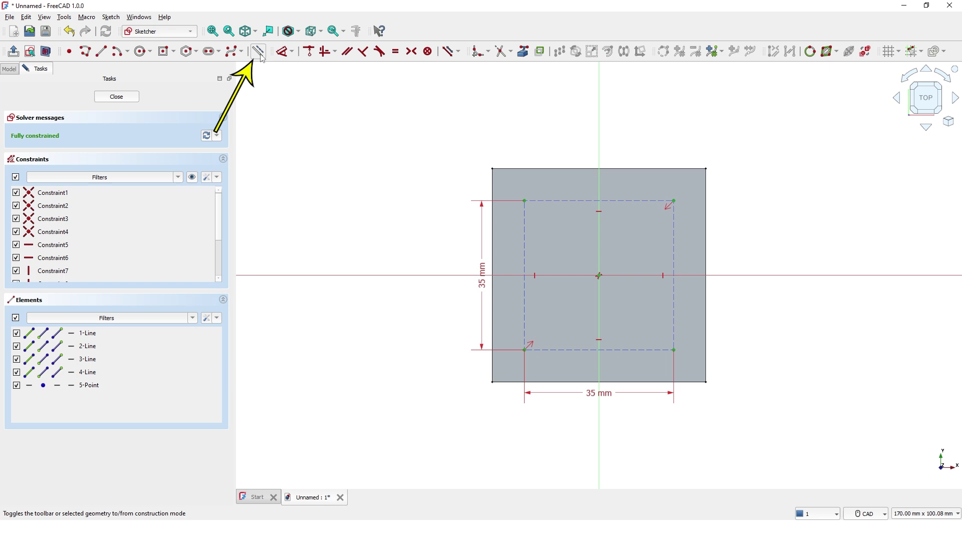
Draw a circle at each corner of the construction square, the bottom-left one Ø5 mm
left_click(142, 51)
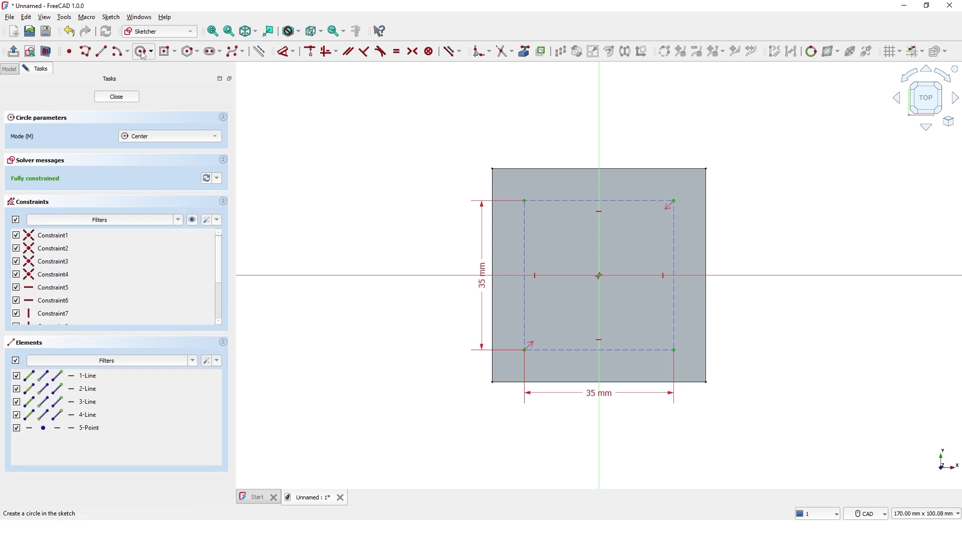
left_click(521, 351)
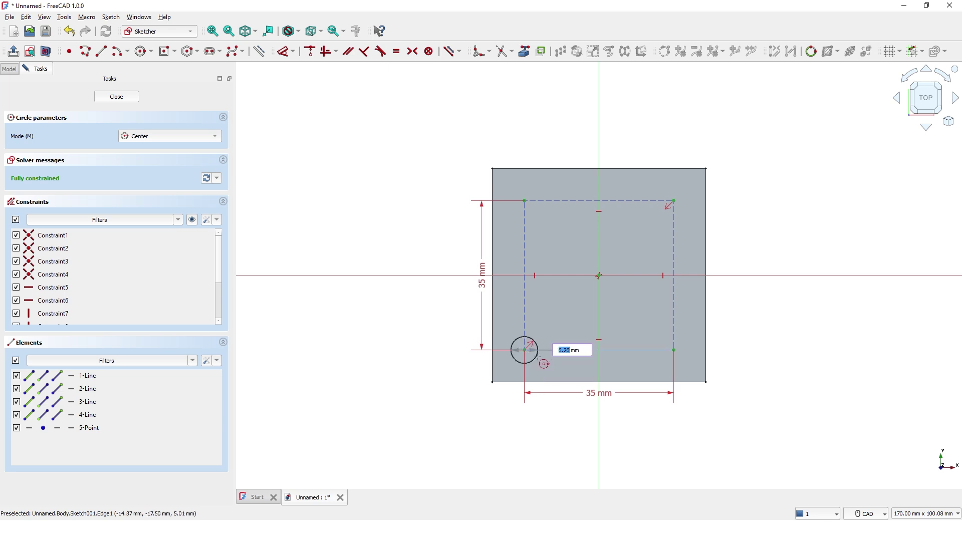
type("5")
key("Return")
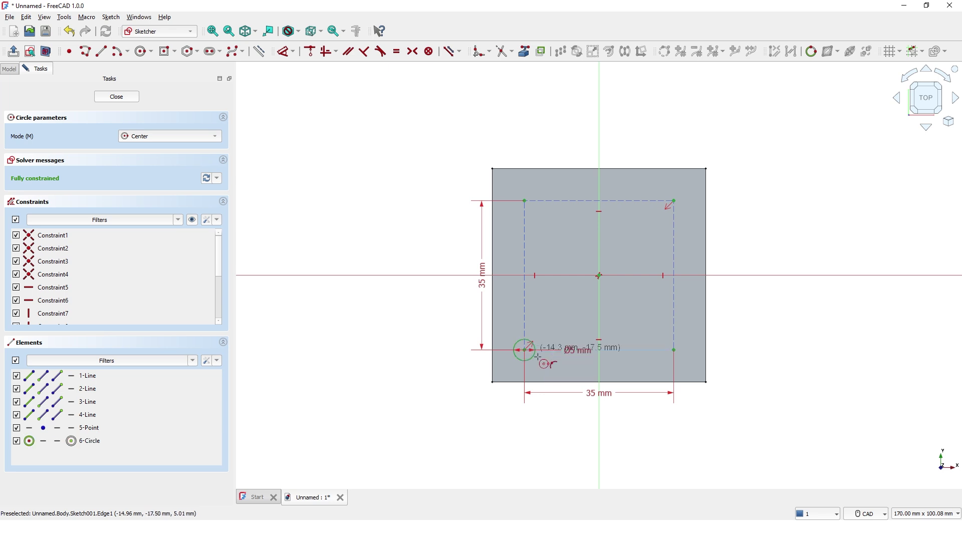
left_click(531, 207)
left_click(535, 207)
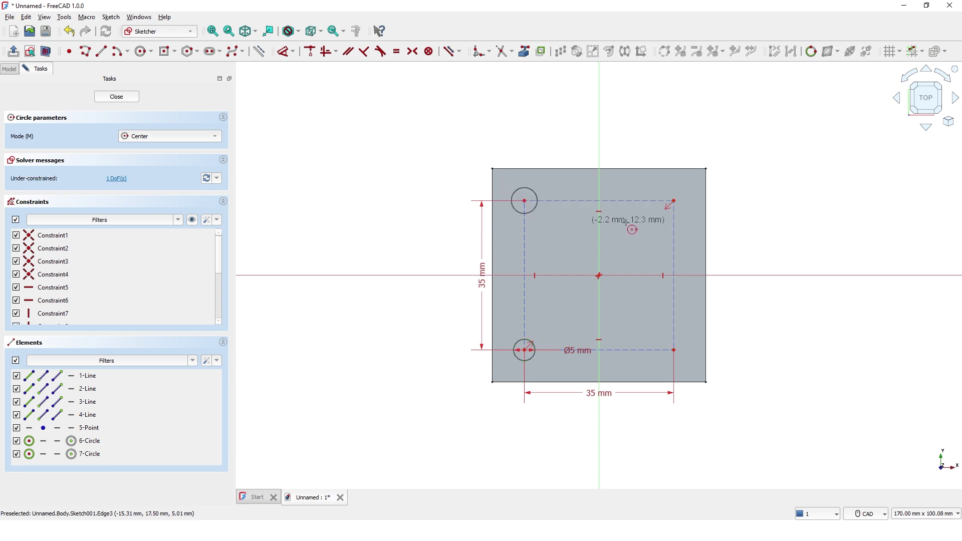
left_click(674, 201)
left_click(685, 212)
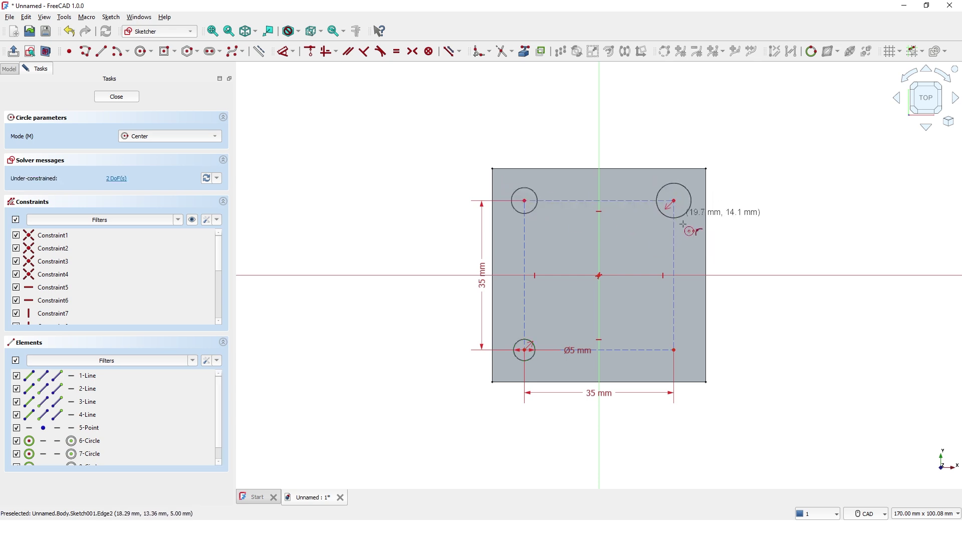
left_click(675, 349)
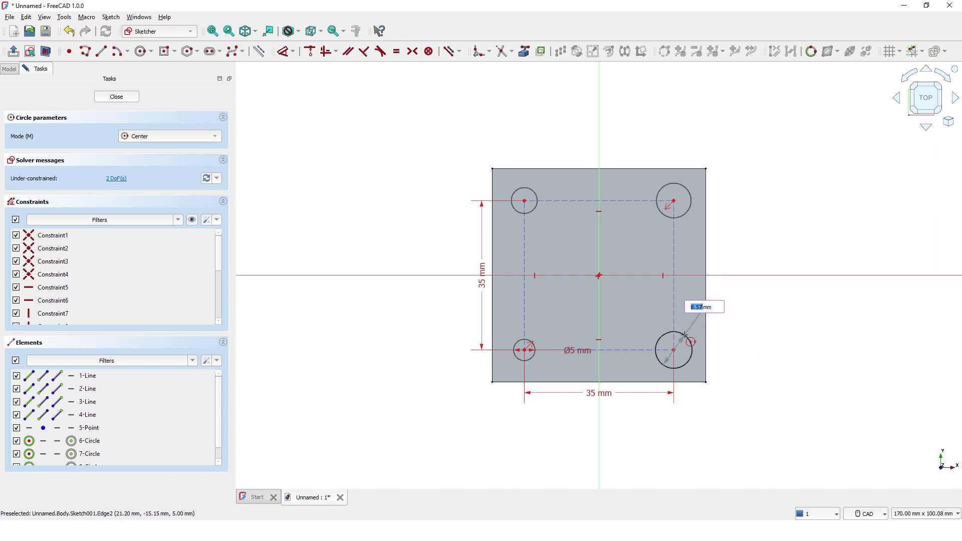
right_click(686, 336)
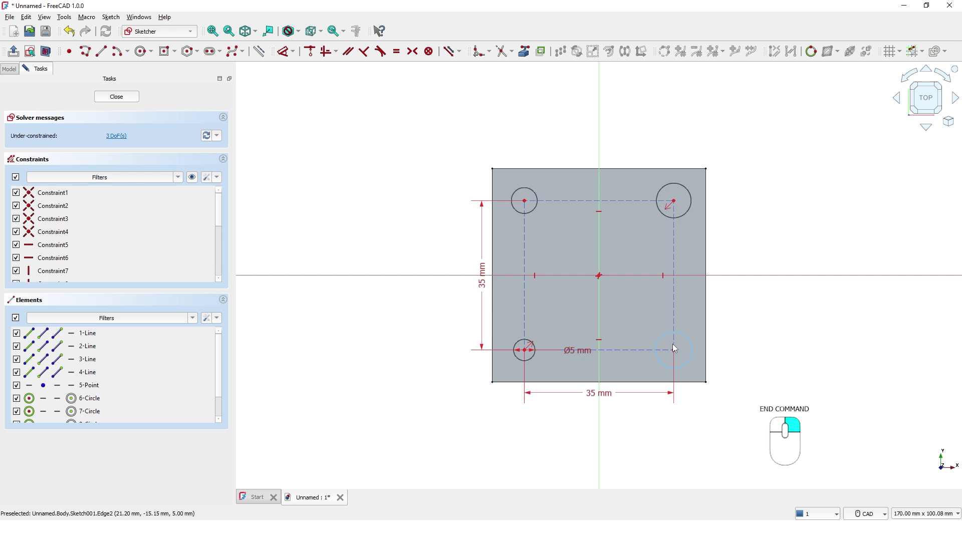
Apply an Equal constraint to all four corner circles
left_click(533, 359)
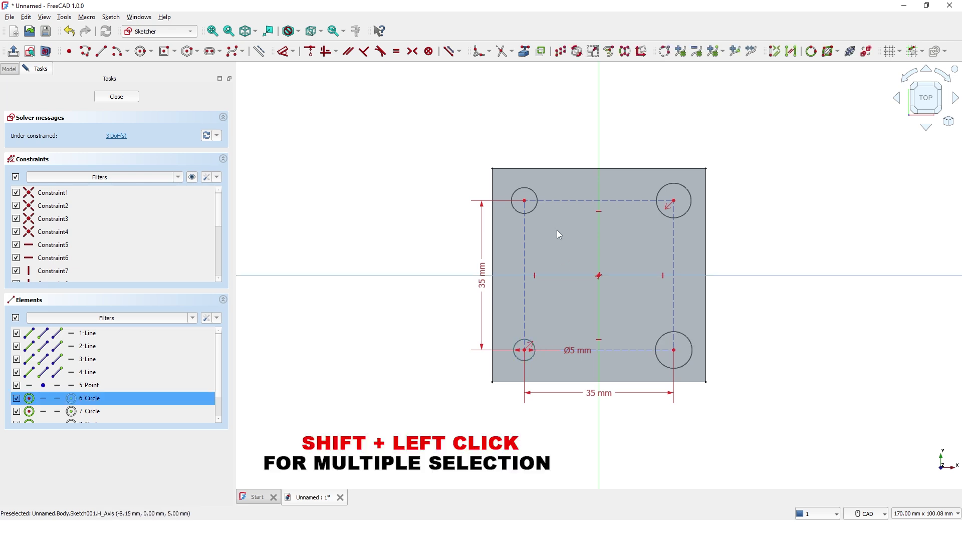
left_click(535, 209, "shift")
left_click(666, 219, "shift")
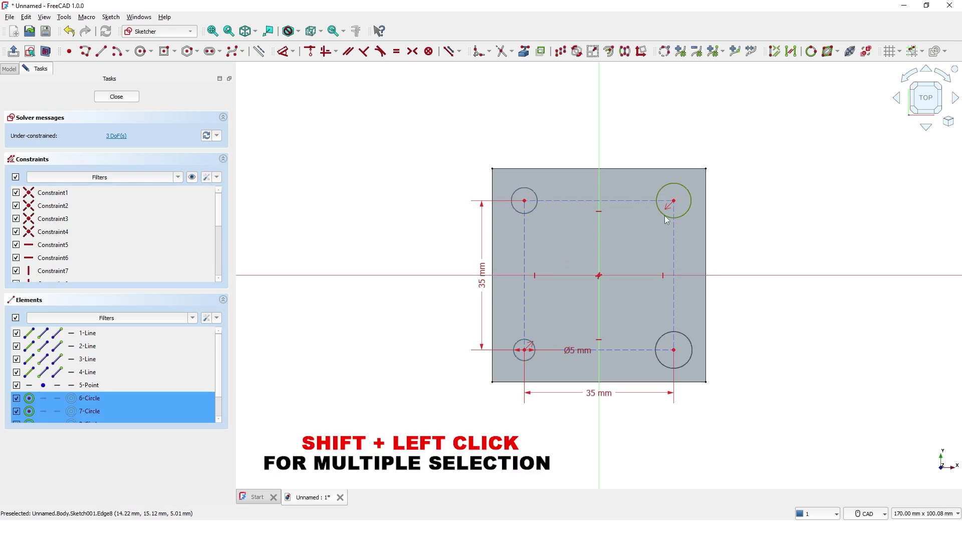
left_click(663, 334, "shift")
left_click(397, 52)
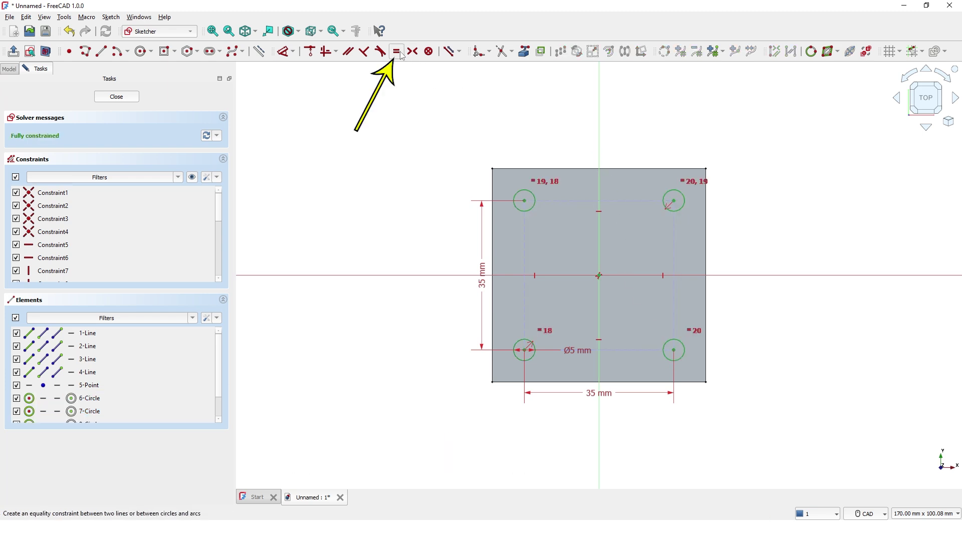
Draw a Ø15 mm circle centred on the sketch origin
left_click(141, 52)
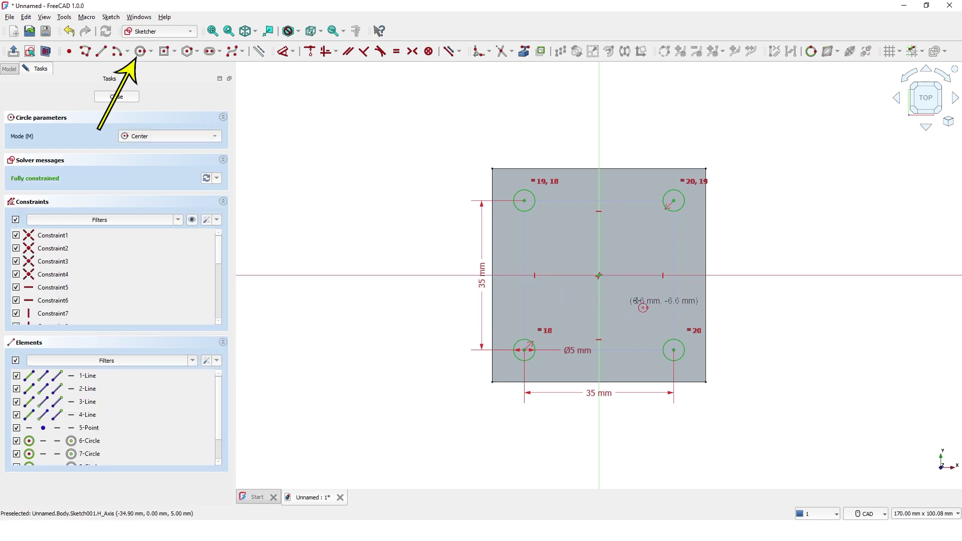
left_click(599, 276)
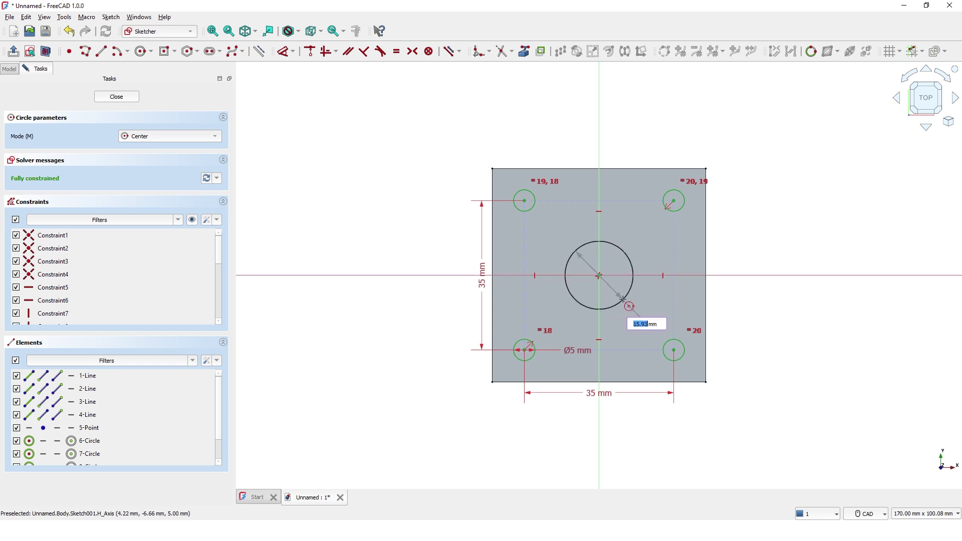
type("15")
key("Return")
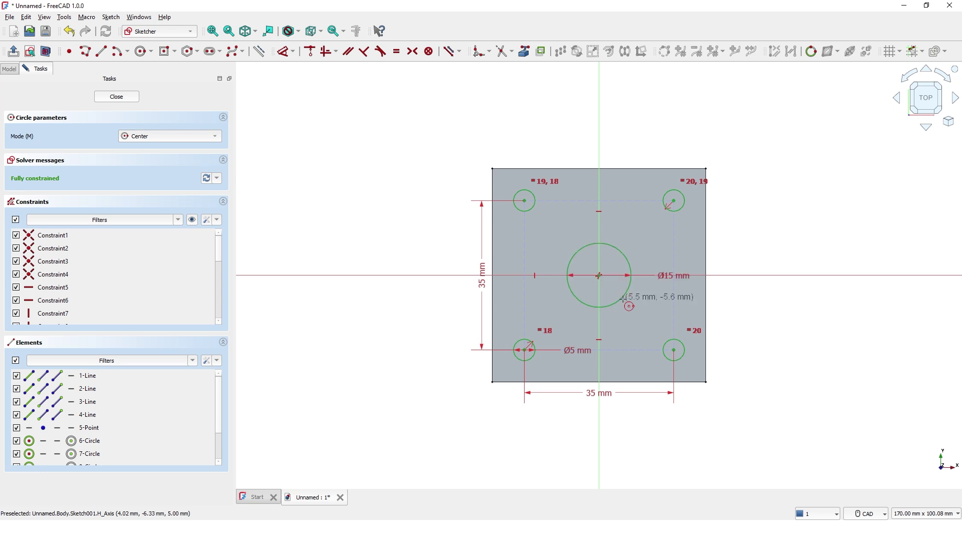
key("Escape")
scroll(651, 346, "up", 2)
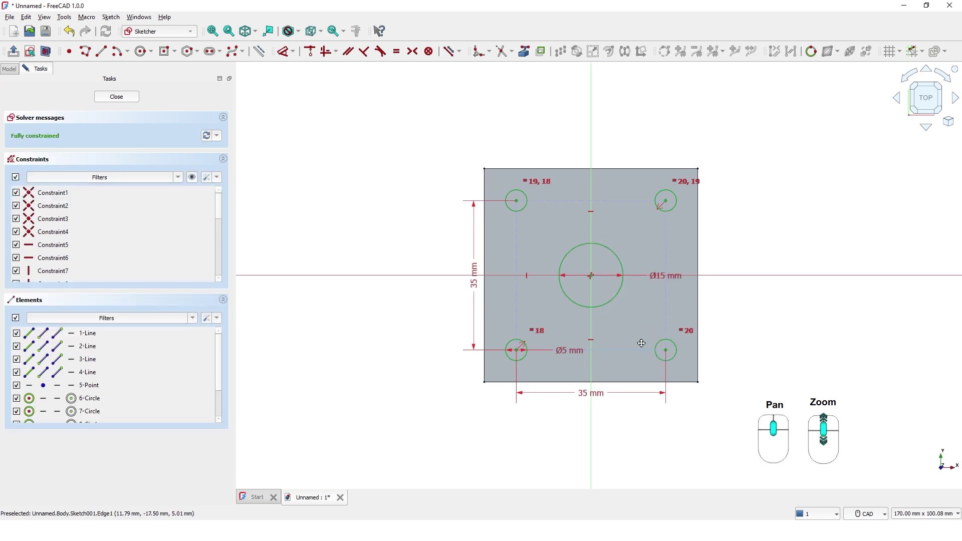
Close the sketch and pocket the five circles Through all the plate
left_click(127, 98)
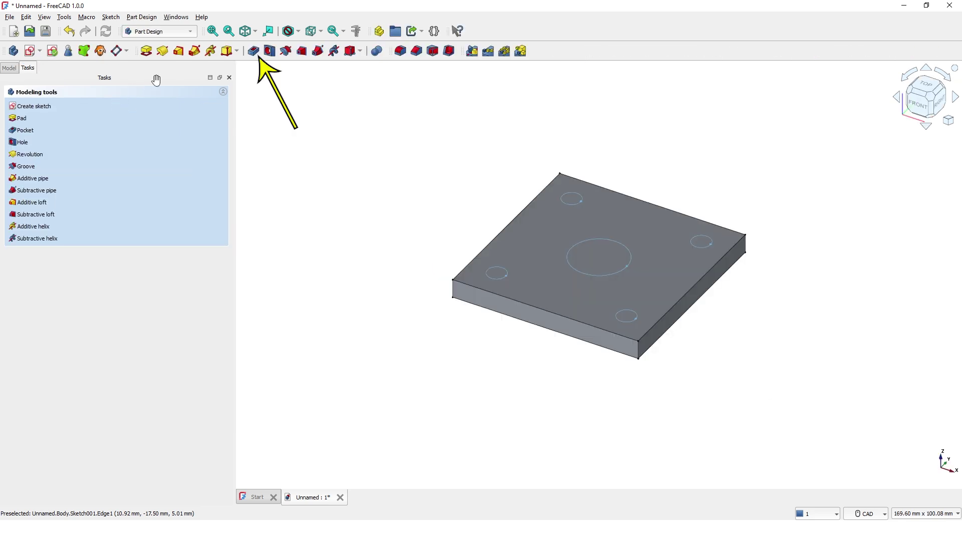
left_click(254, 51)
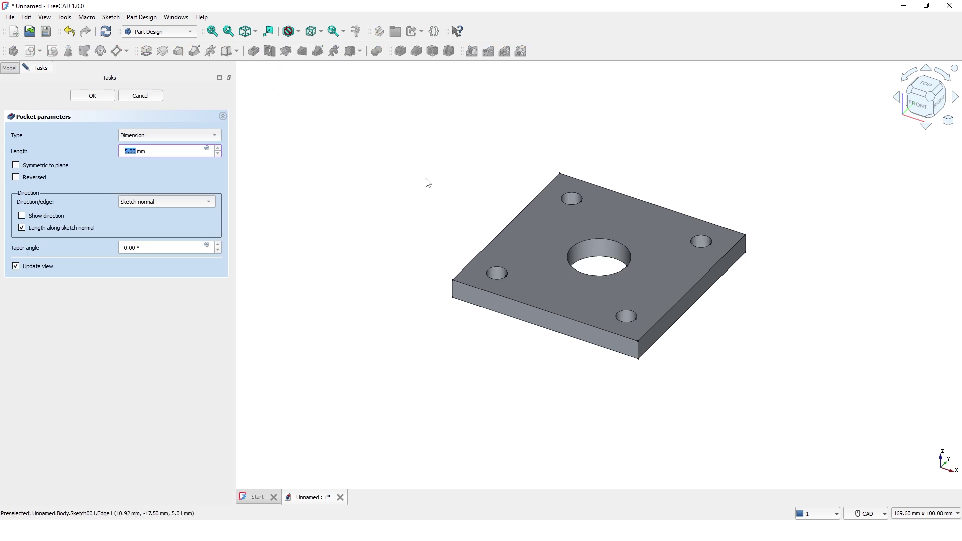
left_click(215, 134)
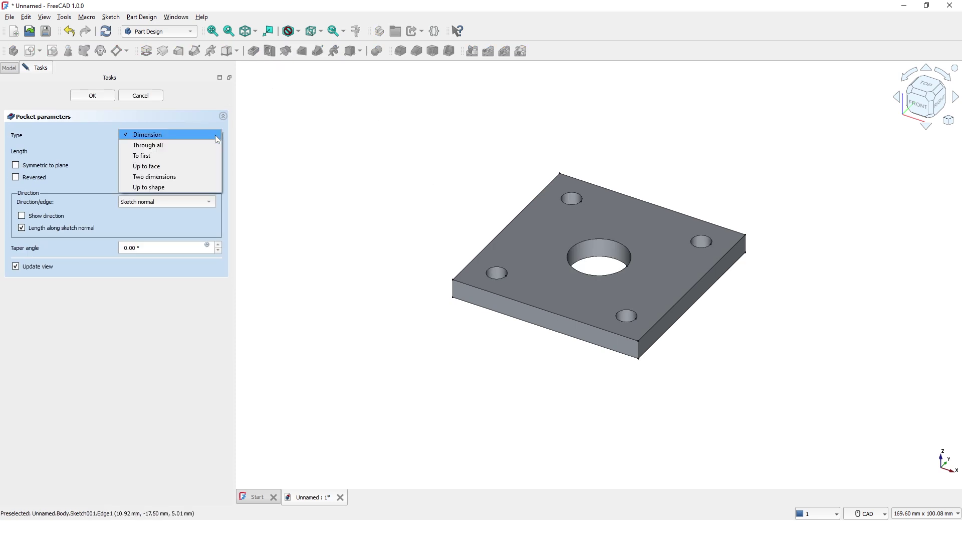
left_click(172, 145)
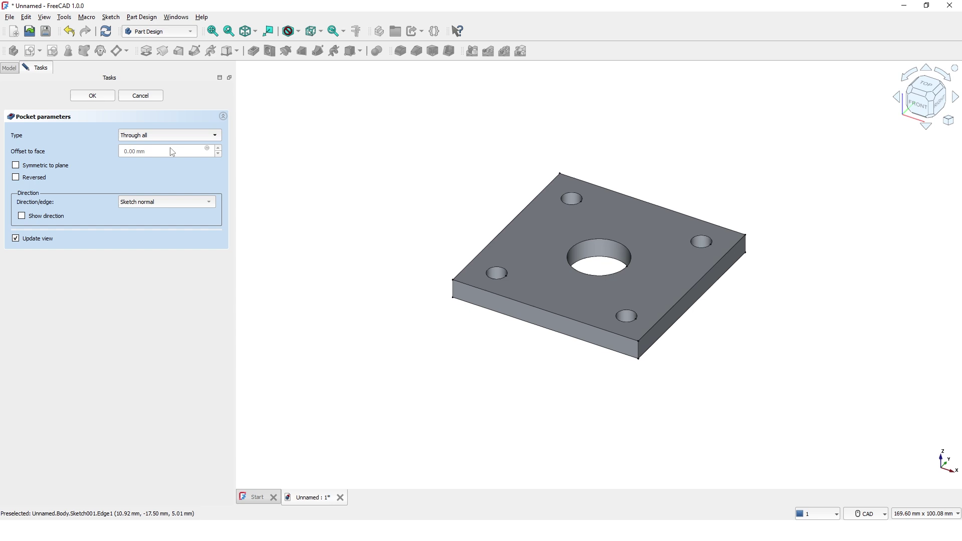
left_click(93, 96)
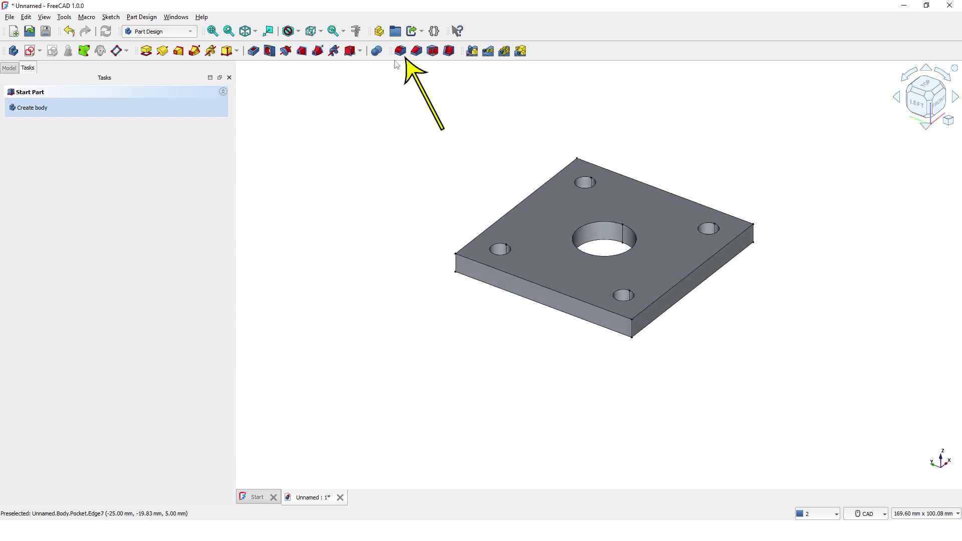
Round all four vertical corner edges of the plate with a 5 mm fillet
left_click(400, 51)
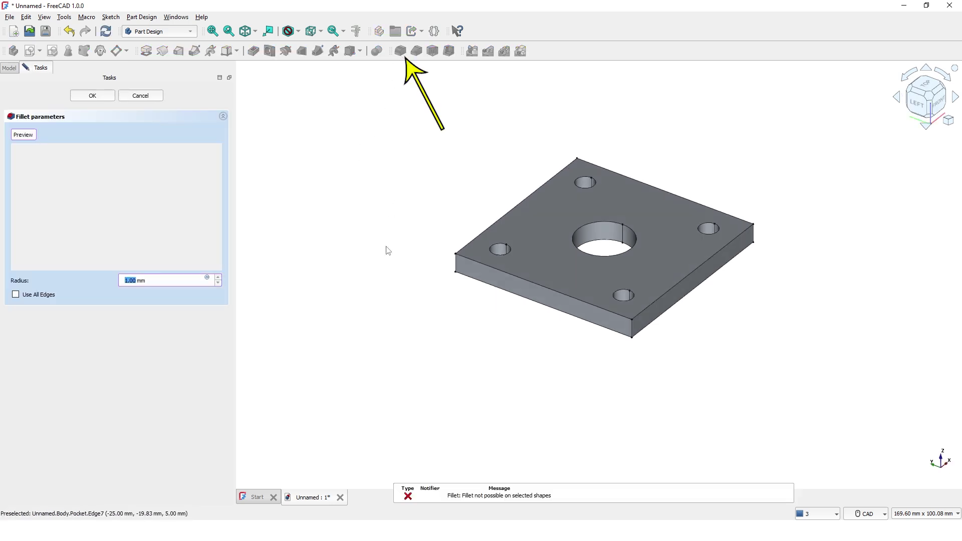
left_click(455, 271)
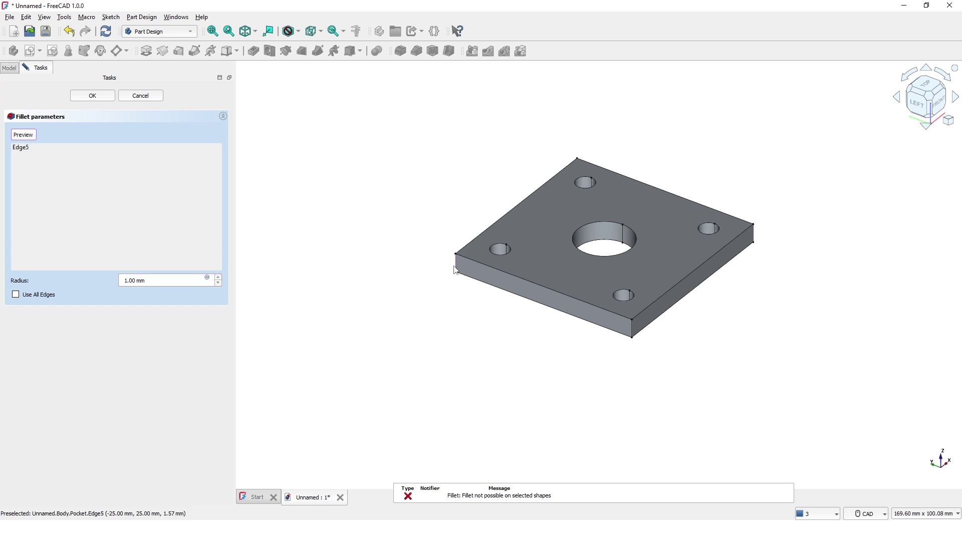
left_click(632, 333)
middle_click_drag(648, 350, 389, 345)
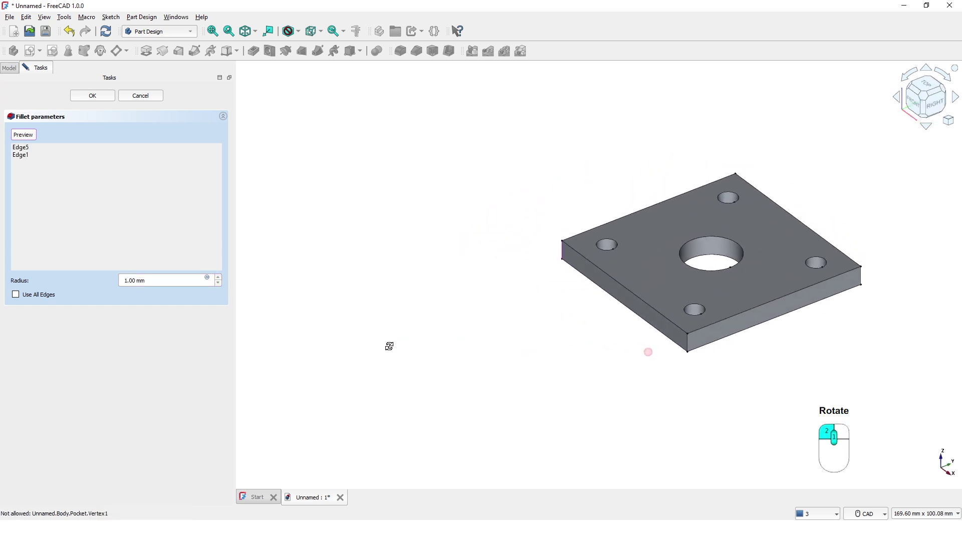
left_click(687, 347)
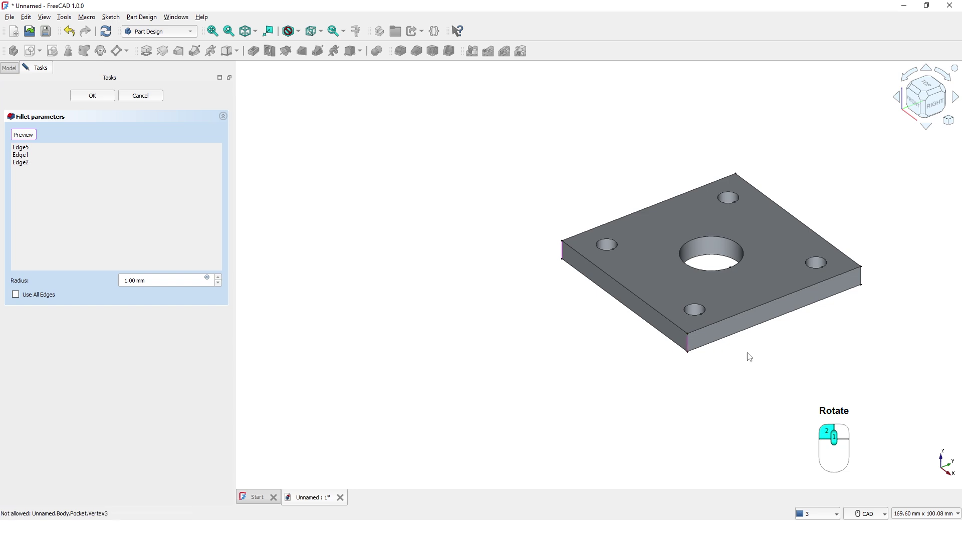
left_click(860, 281)
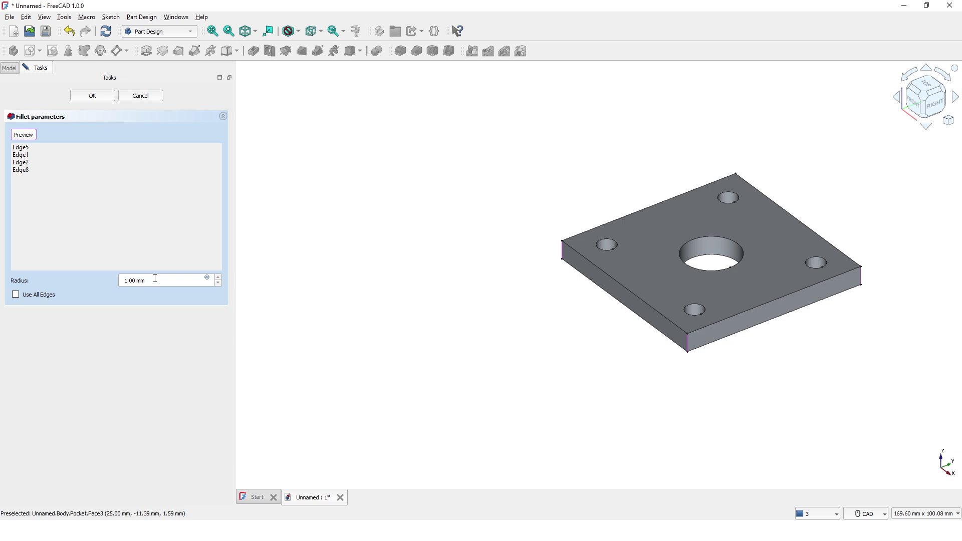
left_click_drag(148, 280, 122, 281)
type("5")
key("Return")
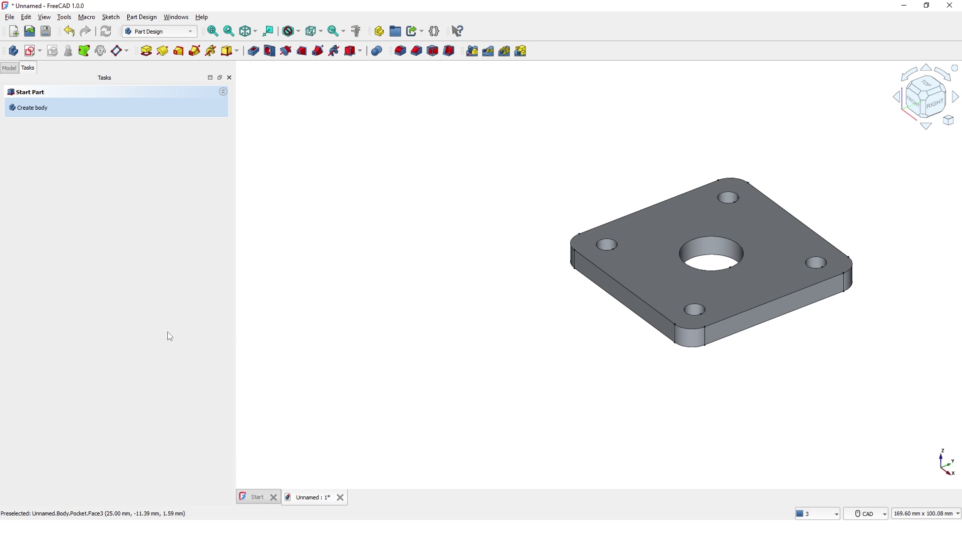
Centre the plate in view and select its top face
middle_click_drag(493, 391, 404, 410)
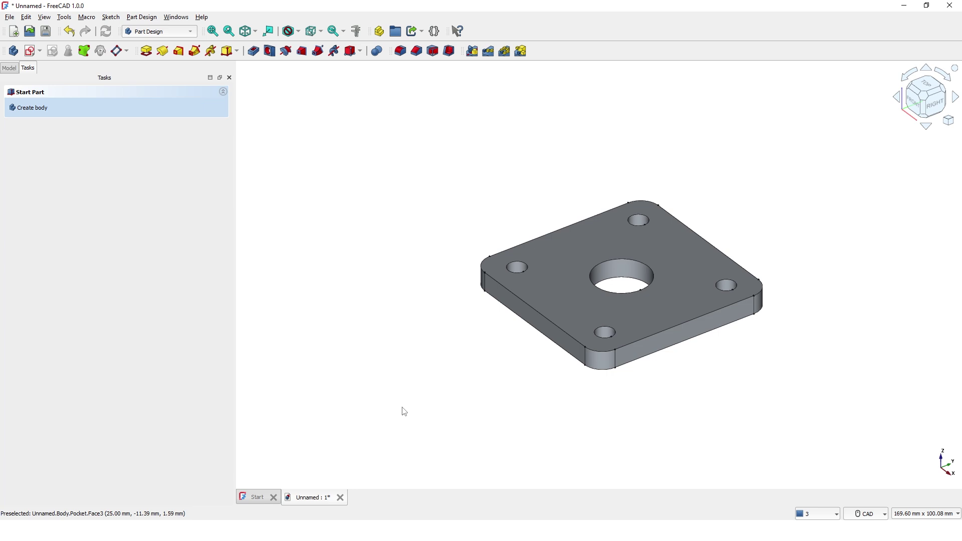
left_click(565, 256)
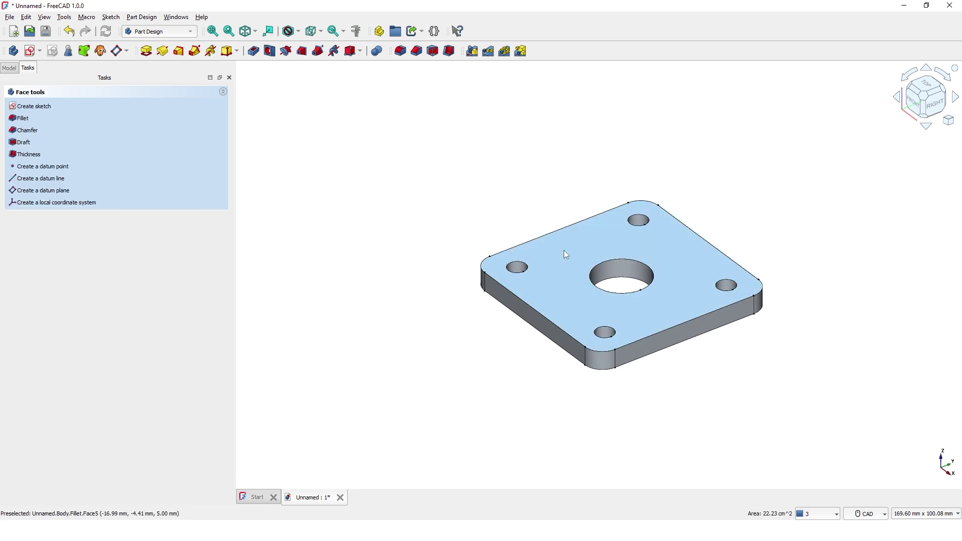
Start a sketch on the top face and draw two circles centred on the origin
left_click(41, 108)
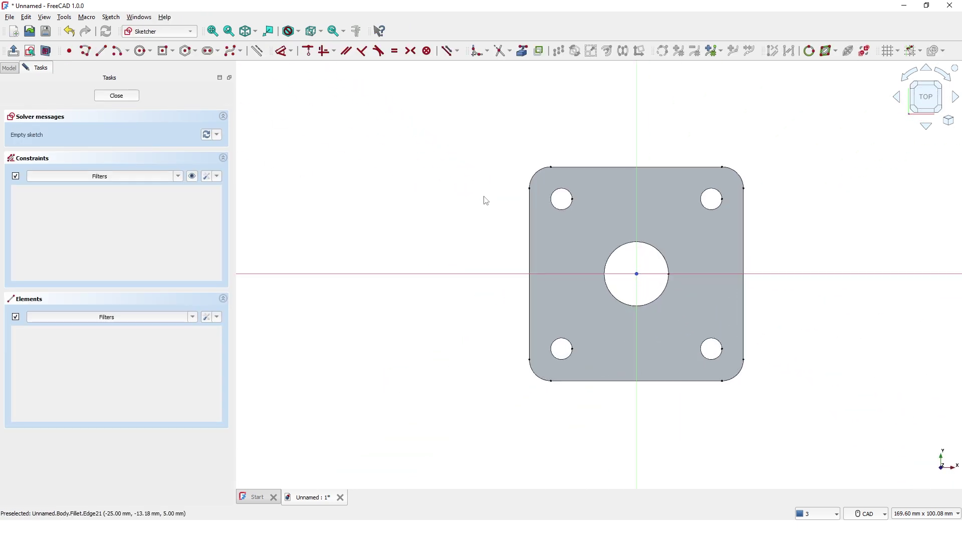
middle_click_drag(486, 200, 431, 189)
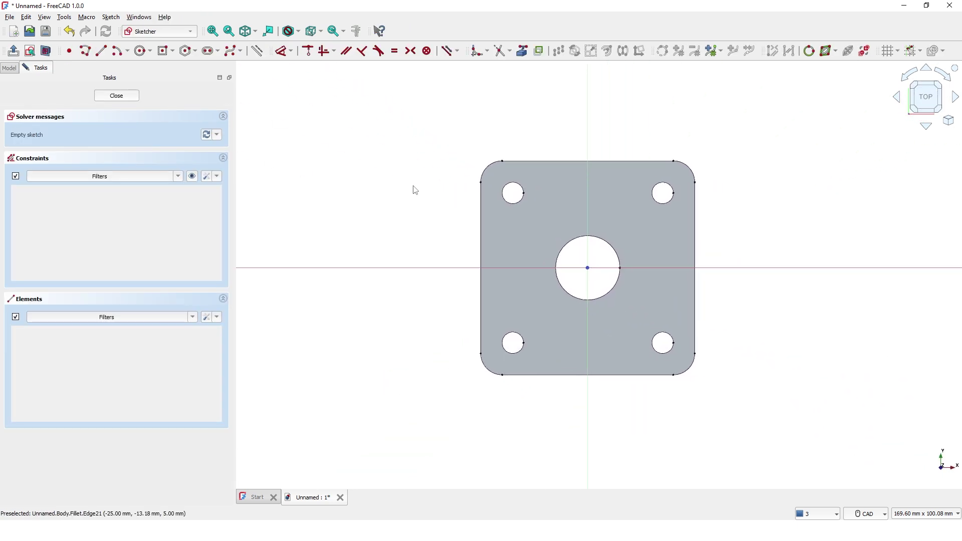
left_click(141, 52)
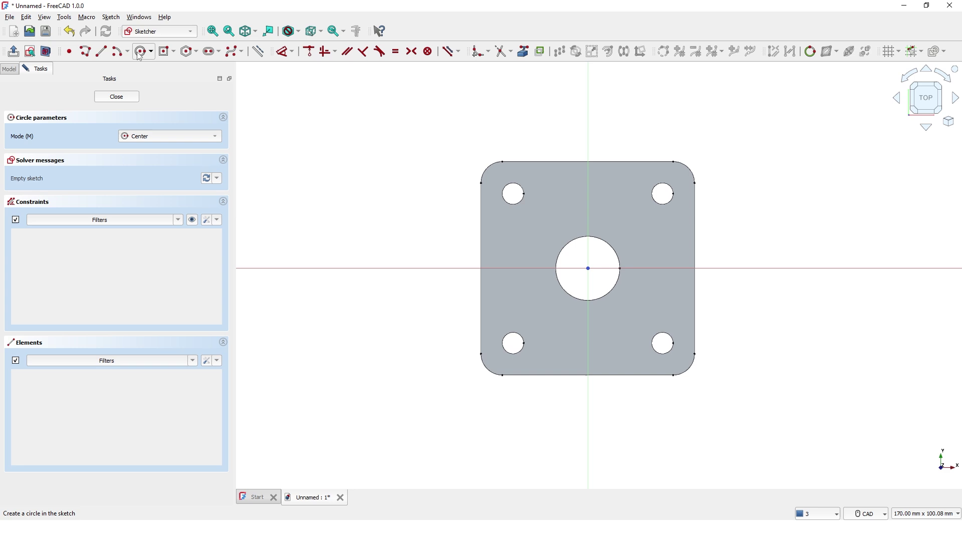
left_click(588, 268)
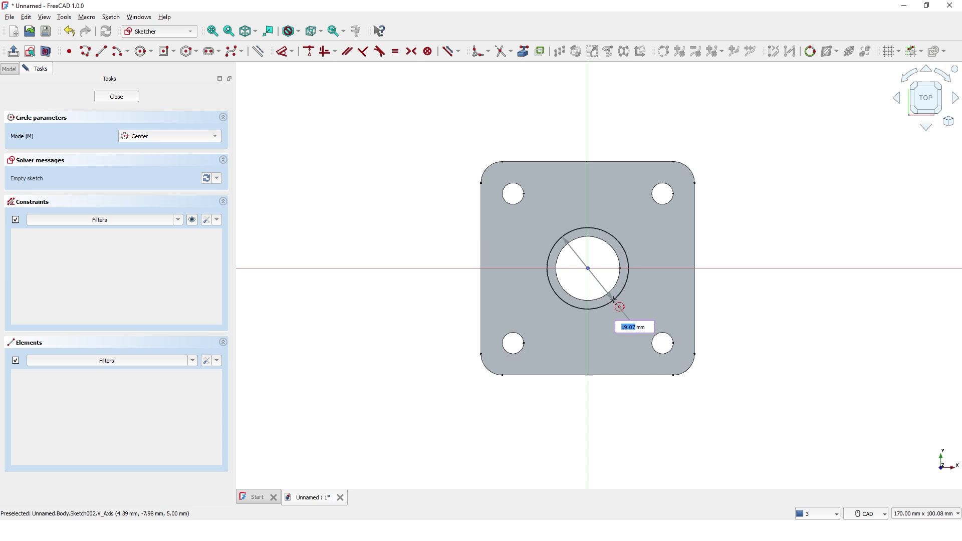
left_click(613, 300)
left_click(588, 269)
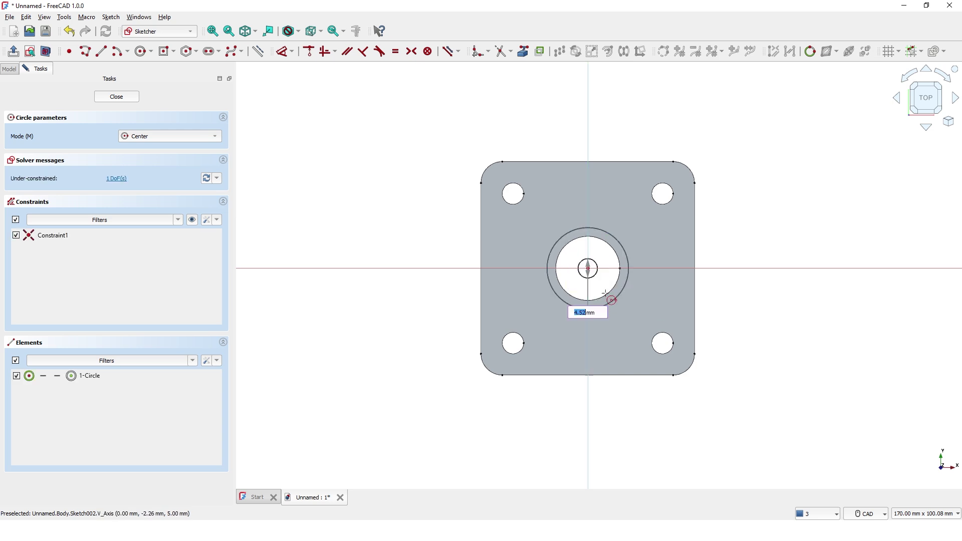
left_click(622, 312)
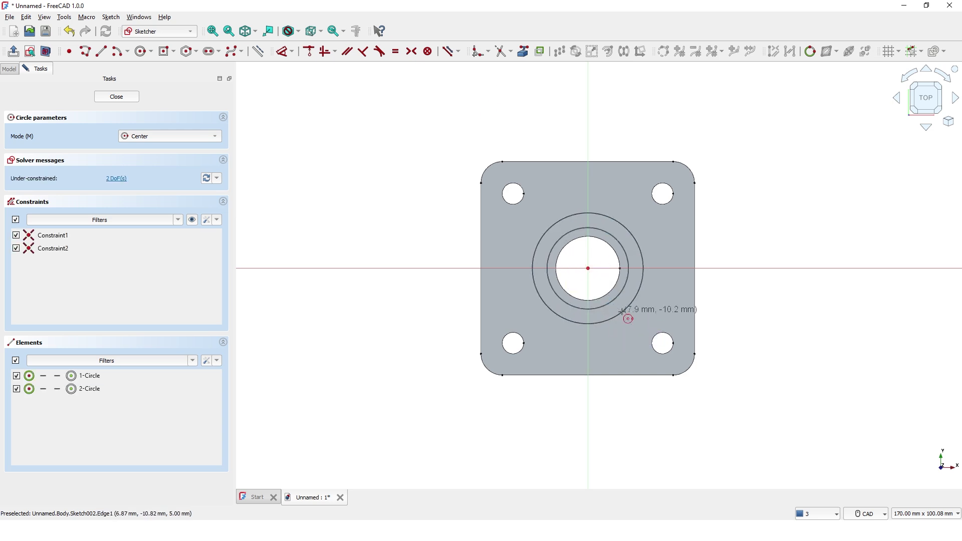
right_click(622, 311)
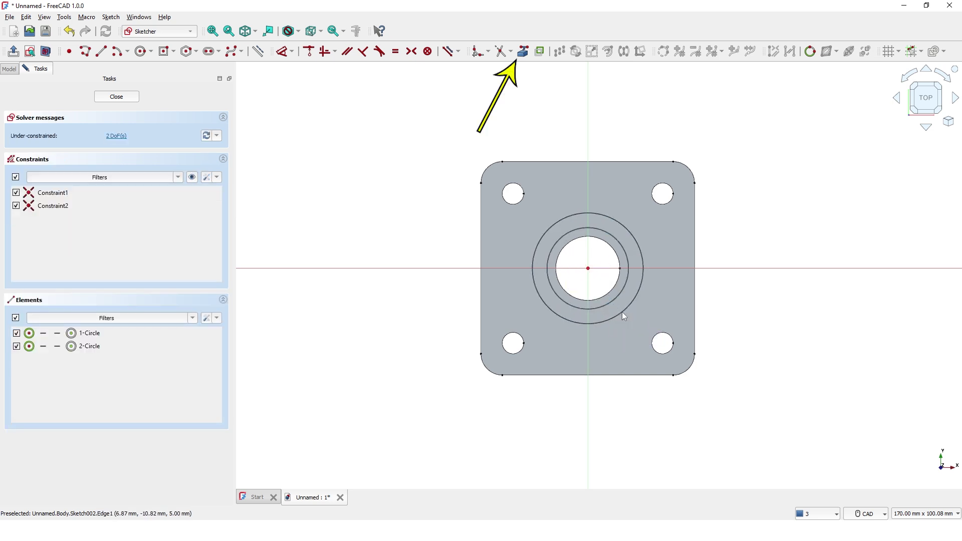
Link the central hole's edge into the sketch and make the inner circle equal to it
left_click(527, 57)
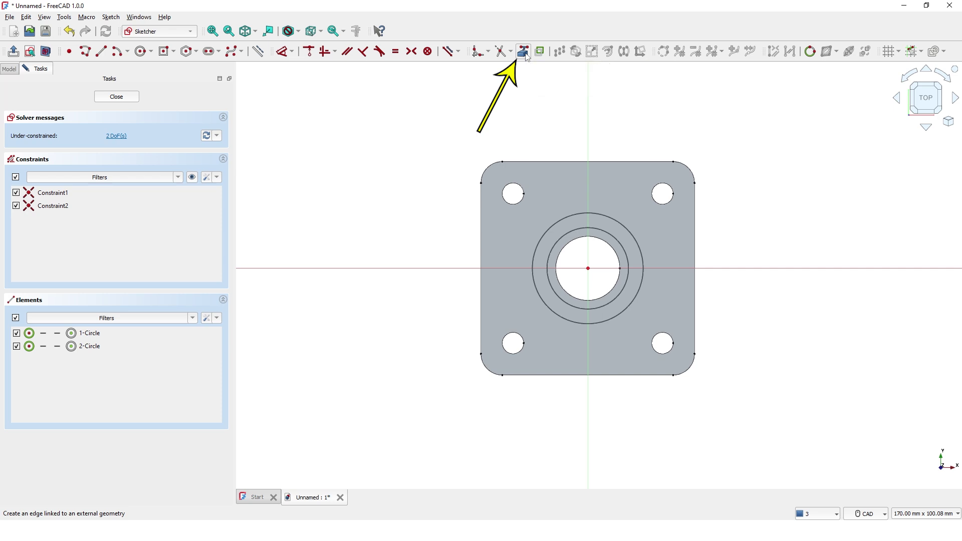
left_click(573, 240)
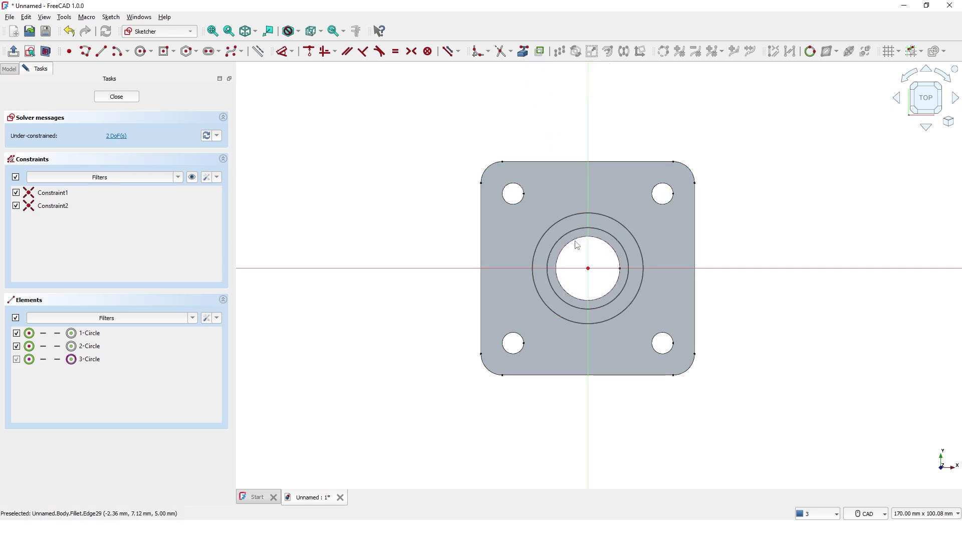
left_click(396, 54)
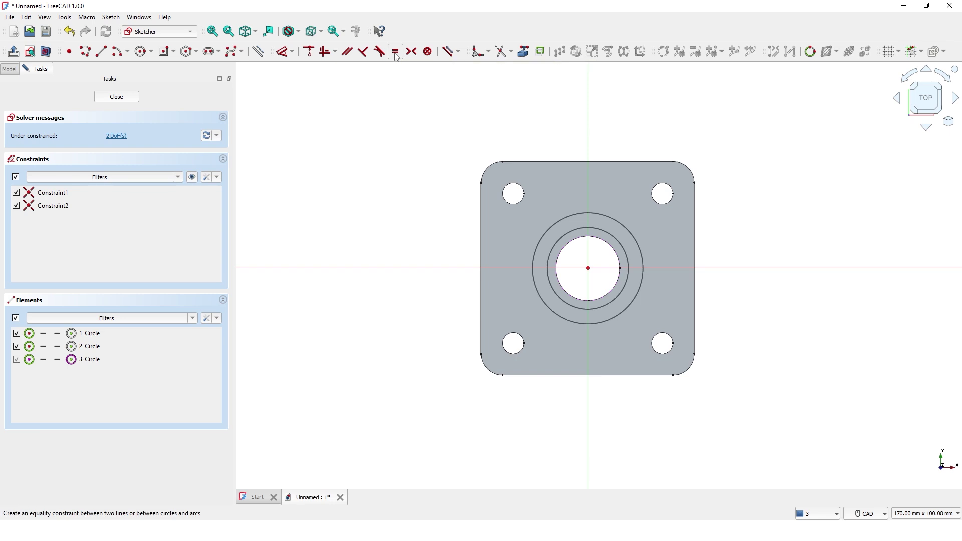
left_click(569, 233)
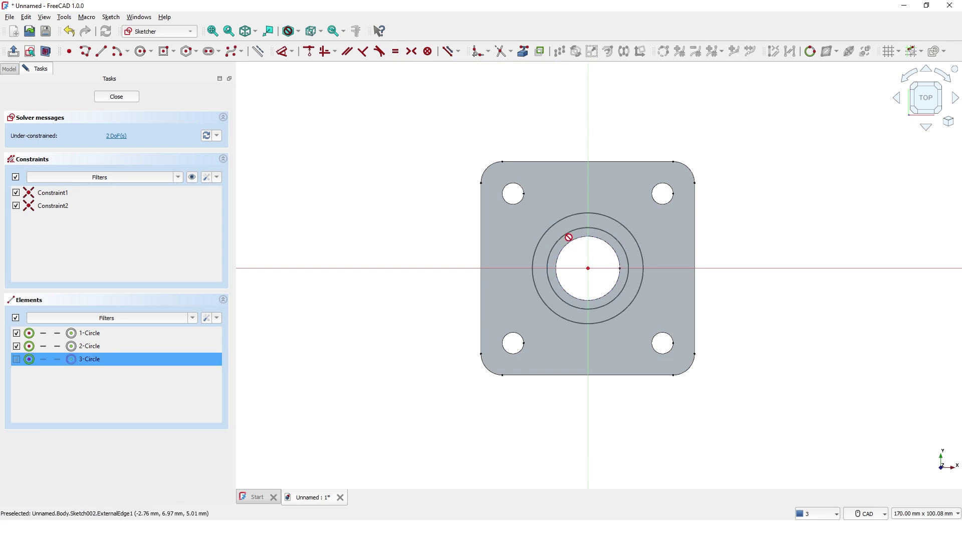
left_click(570, 239)
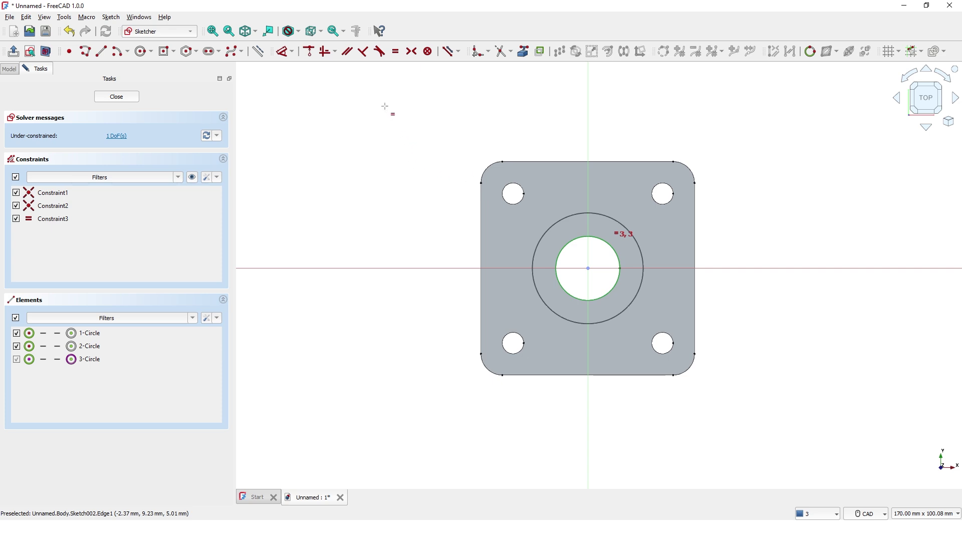
Dimension the gap between the circles as 3 mm and close the sketch
left_click(284, 51)
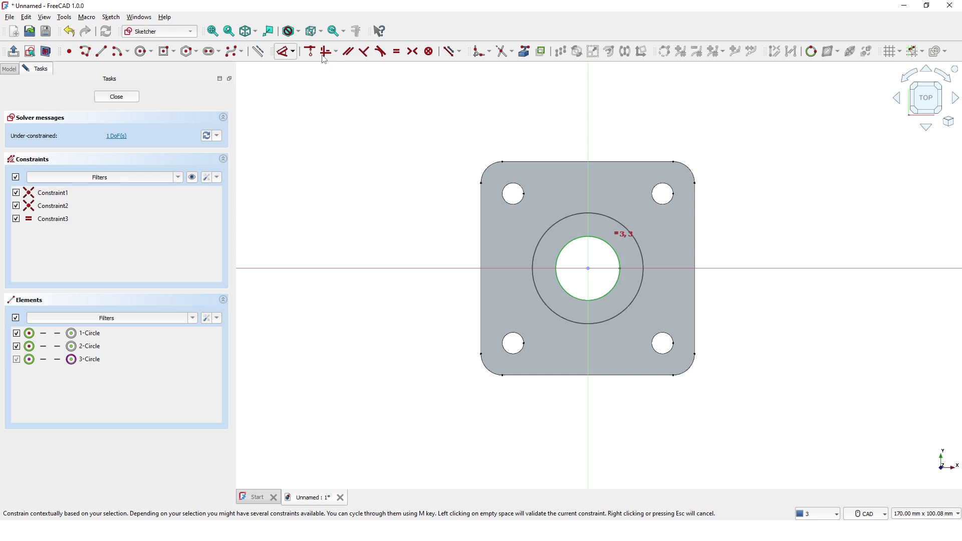
left_click(614, 251)
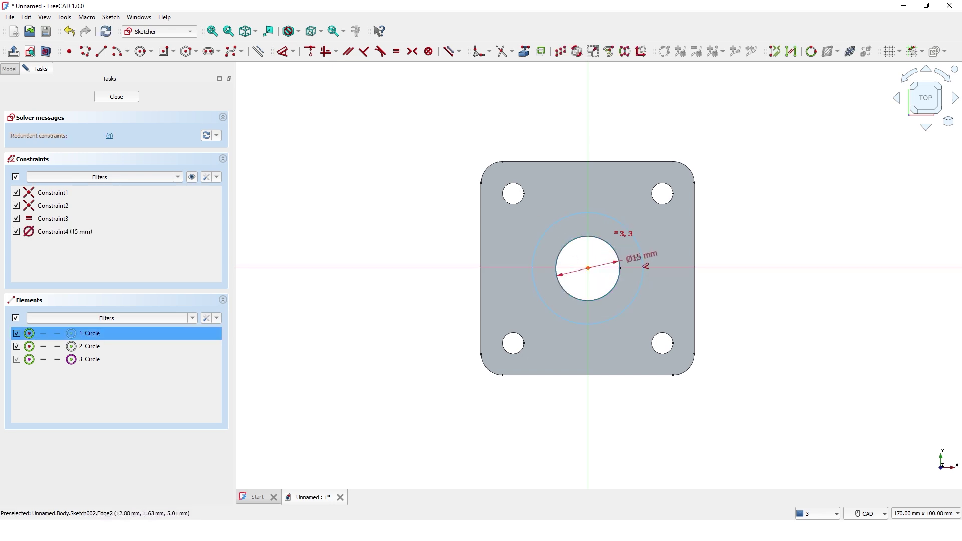
left_click(643, 265)
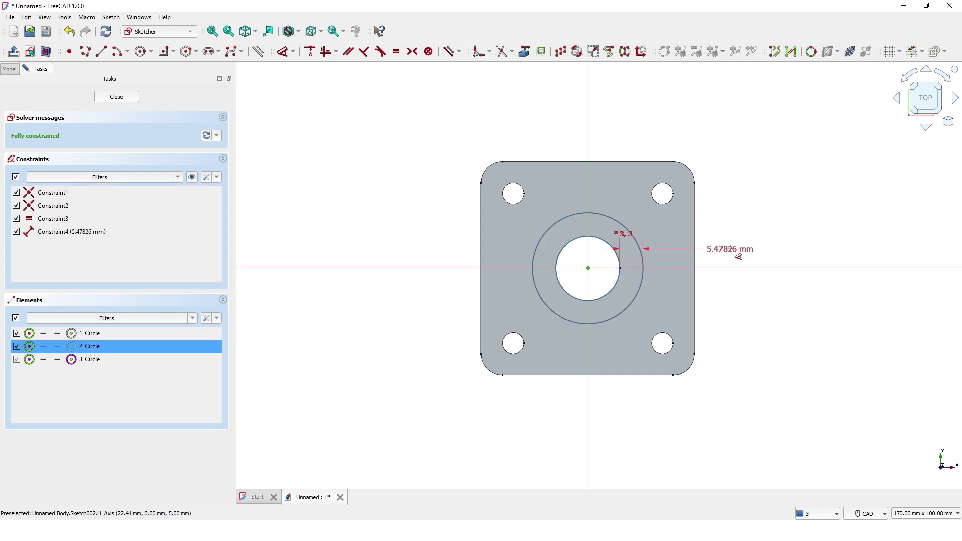
left_click(731, 251)
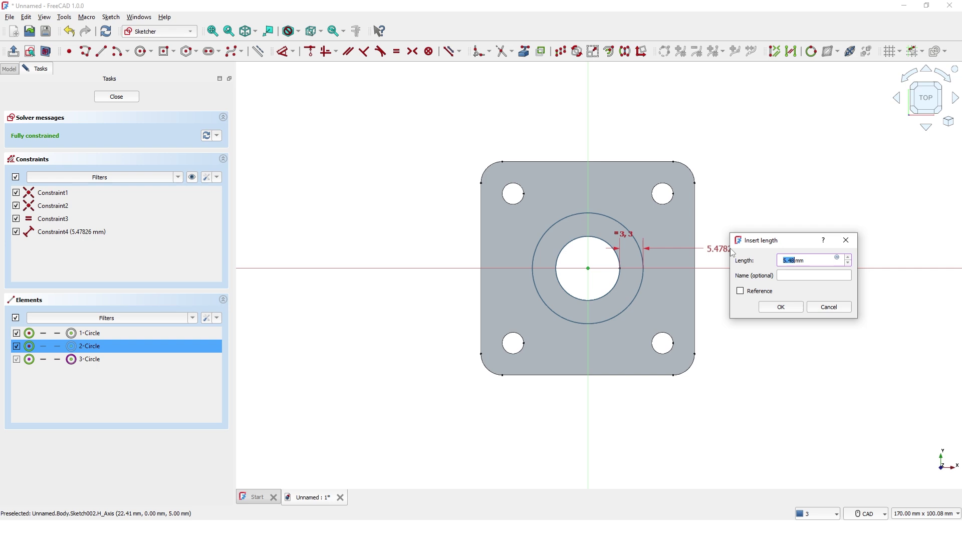
type("3")
key("Return")
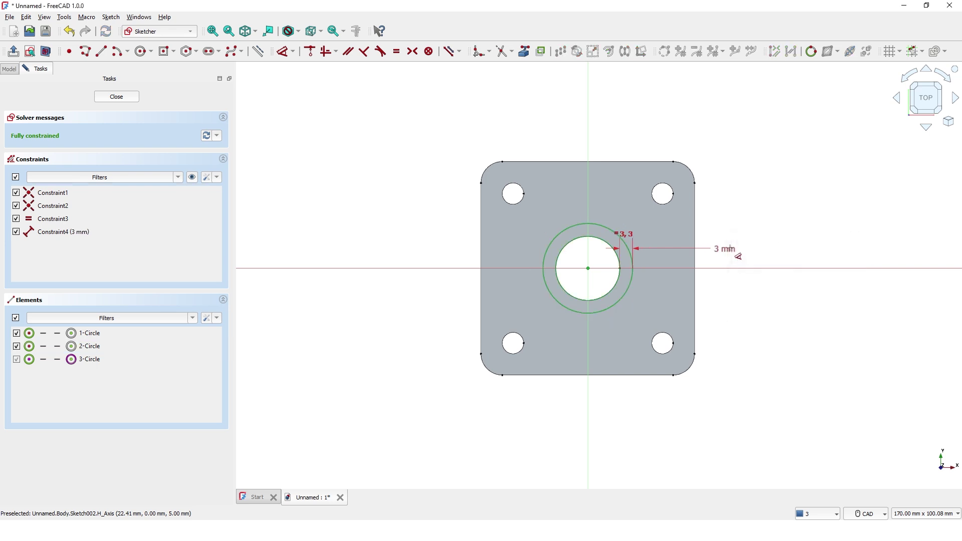
key("Escape")
left_click(124, 100)
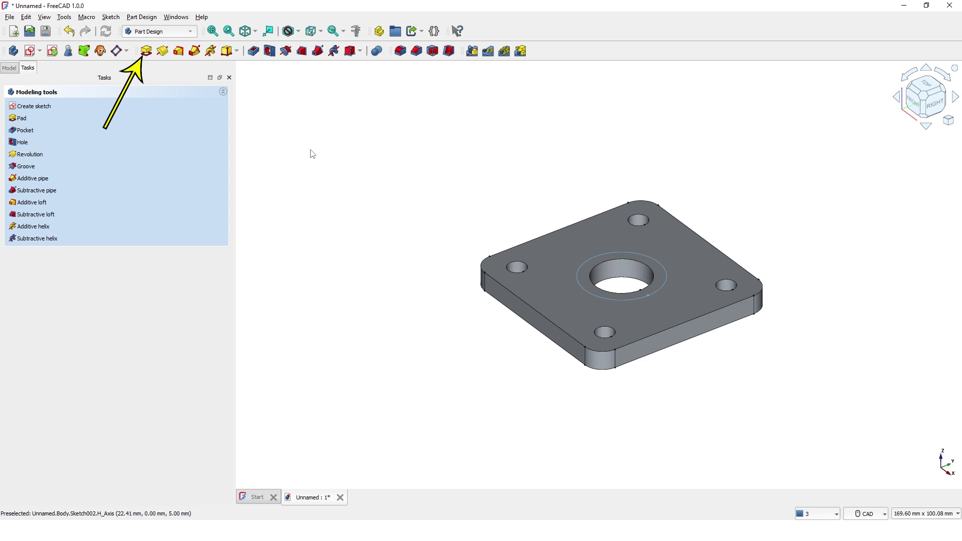
Pad the ring sketch 6 mm upward around the central hole
left_click(145, 51)
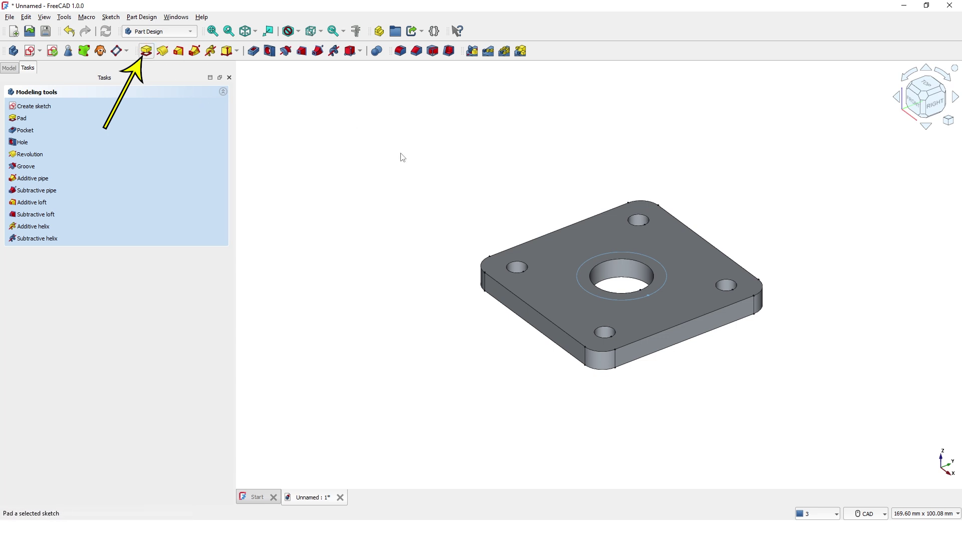
type("6mm")
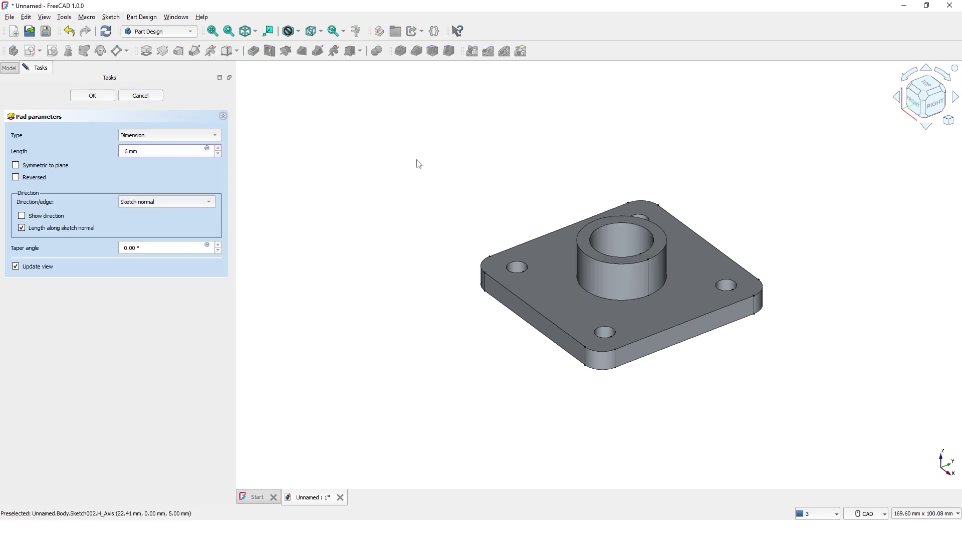
key("Return")
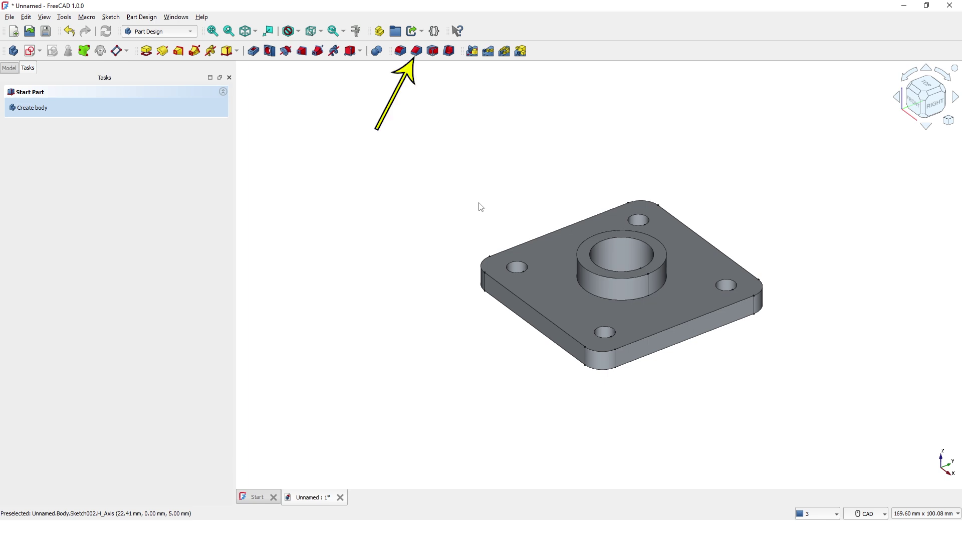
Bevel the boss's outer top circular edge with a 1.00 mm chamfer
left_click(416, 51)
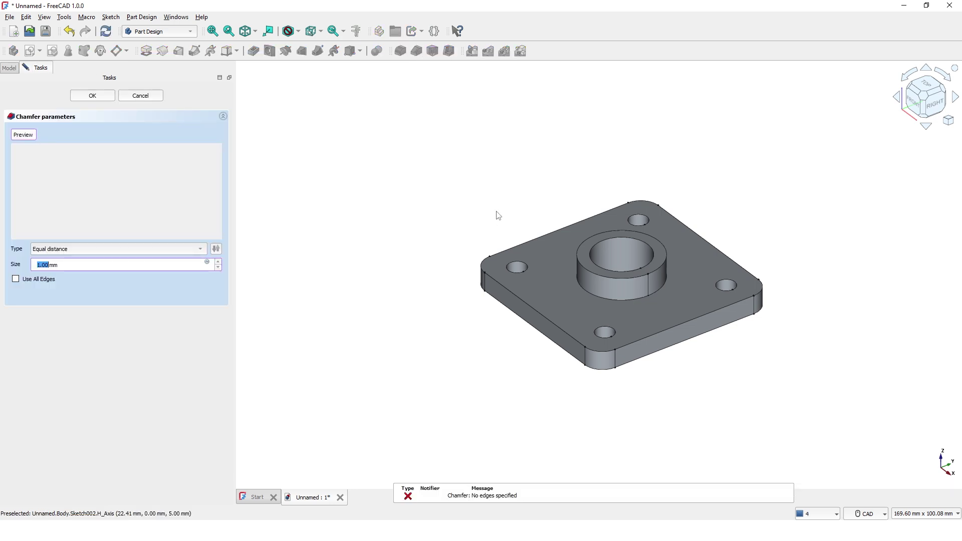
left_click(578, 260)
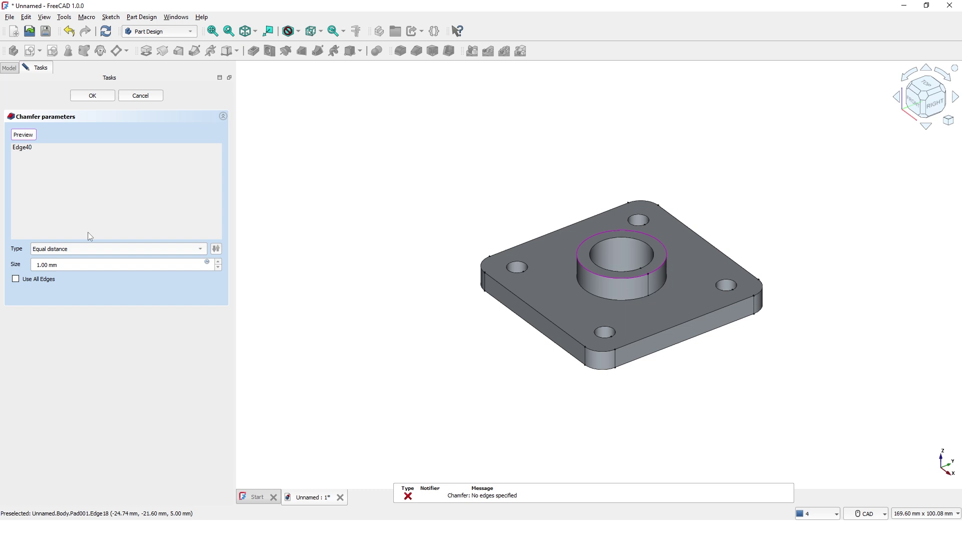
left_click(91, 97)
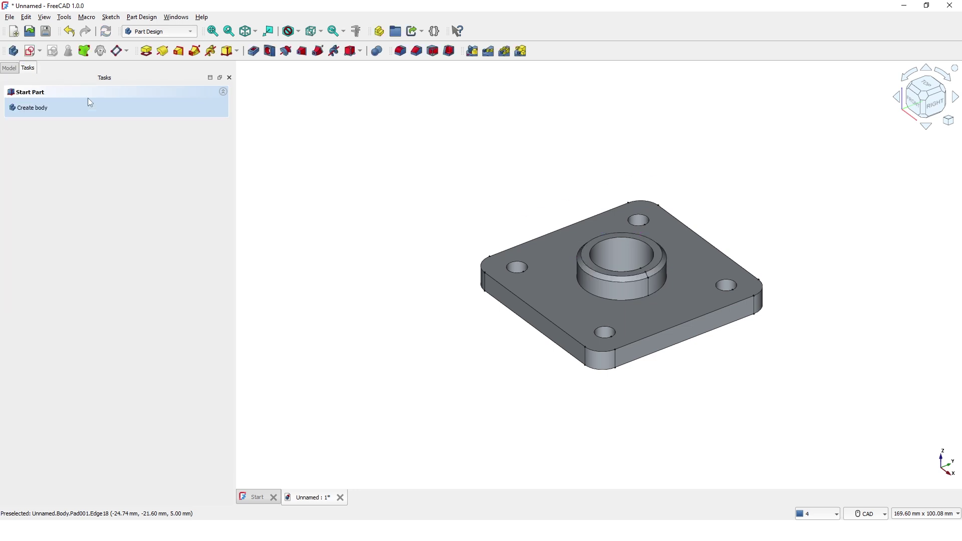
middle_click_drag(491, 176, 427, 165)
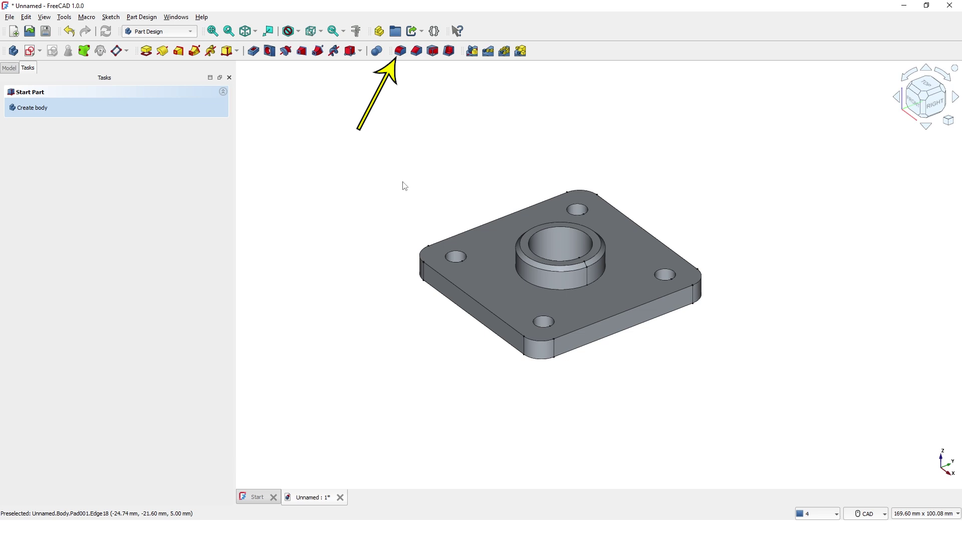
Apply a 1.00 mm fillet to the hole's top edge on the boss and bottom edge underneath
left_click(400, 51)
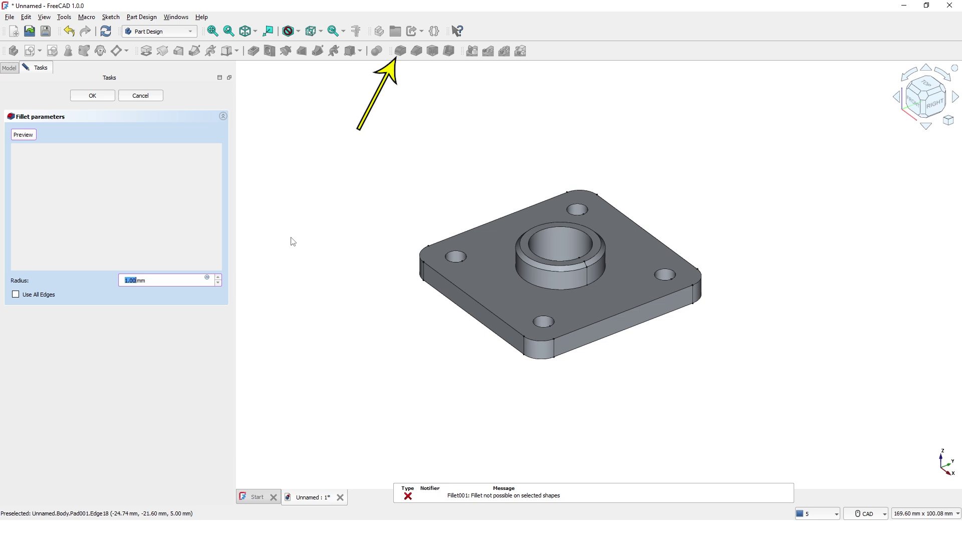
left_click(548, 230)
middle_click_drag(565, 225, 565, 148)
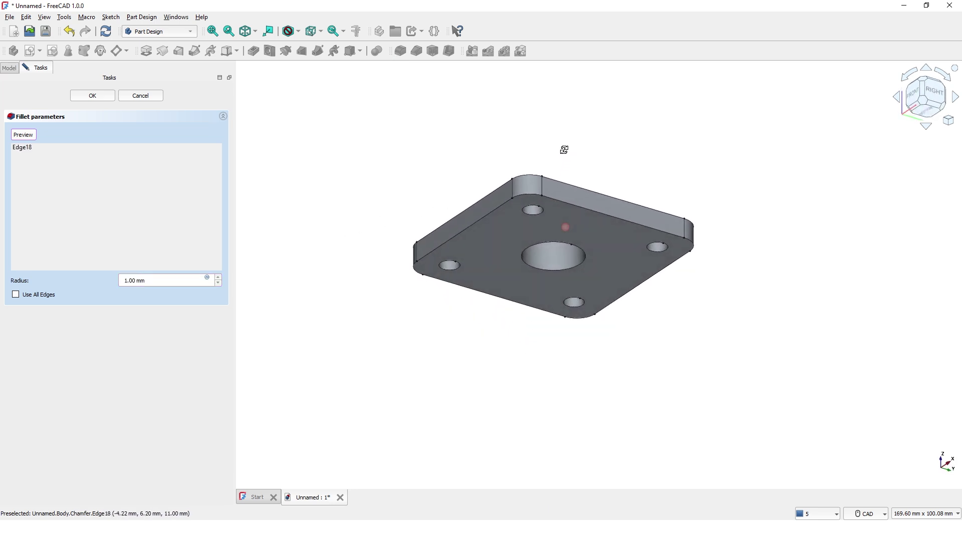
left_click(553, 271)
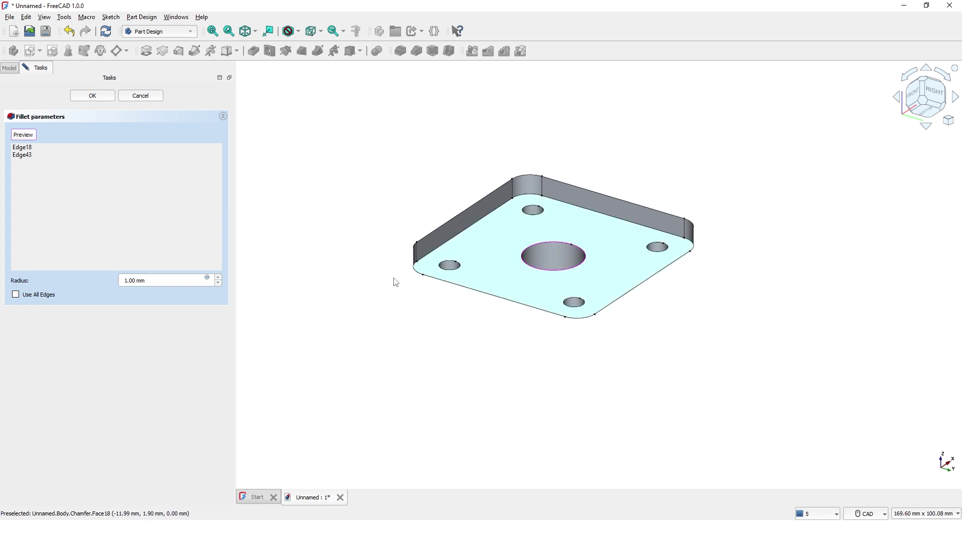
left_click(91, 146)
left_click(93, 96)
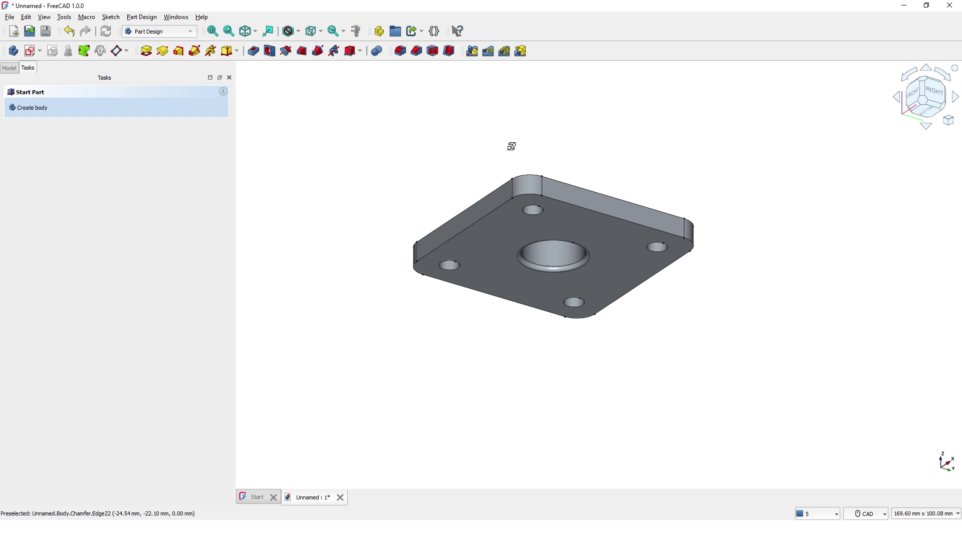
middle_click_drag(511, 146, 504, 229)
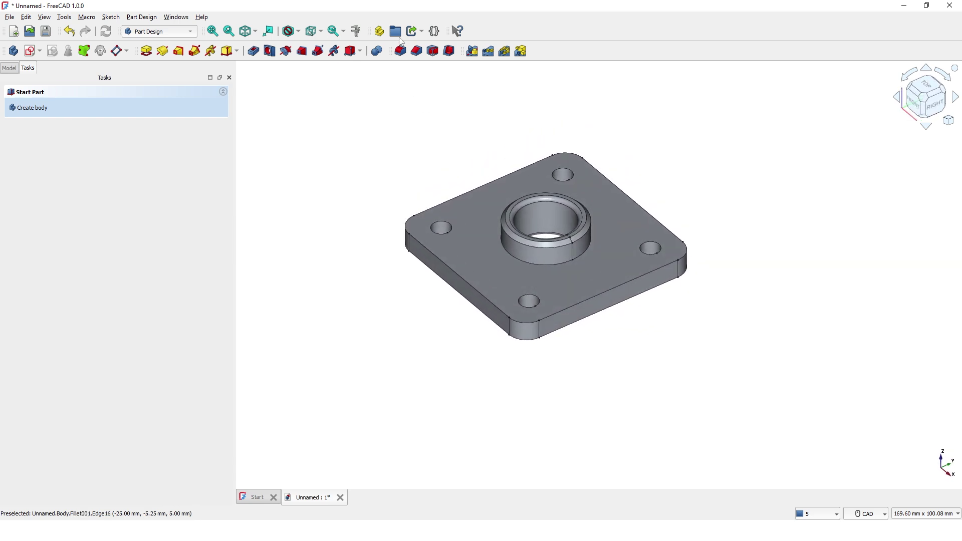
Fillet the edges of the plate's top and bottom faces with a 0.5 mm radius
left_click(400, 51)
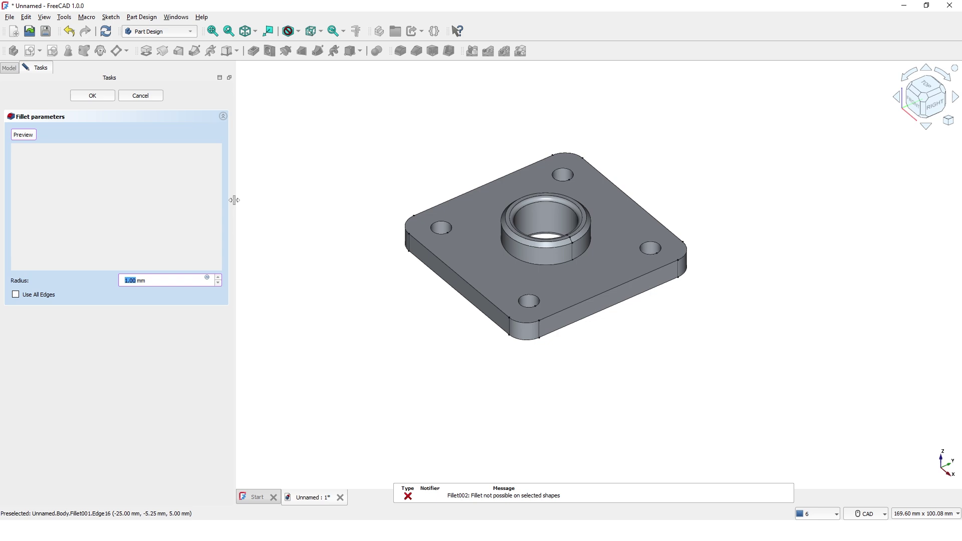
type(".")
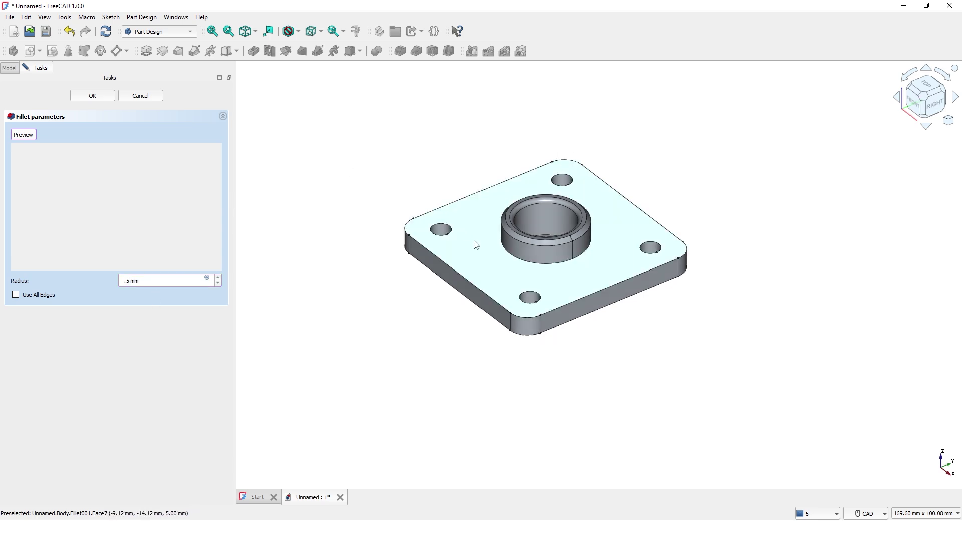
left_click(493, 254)
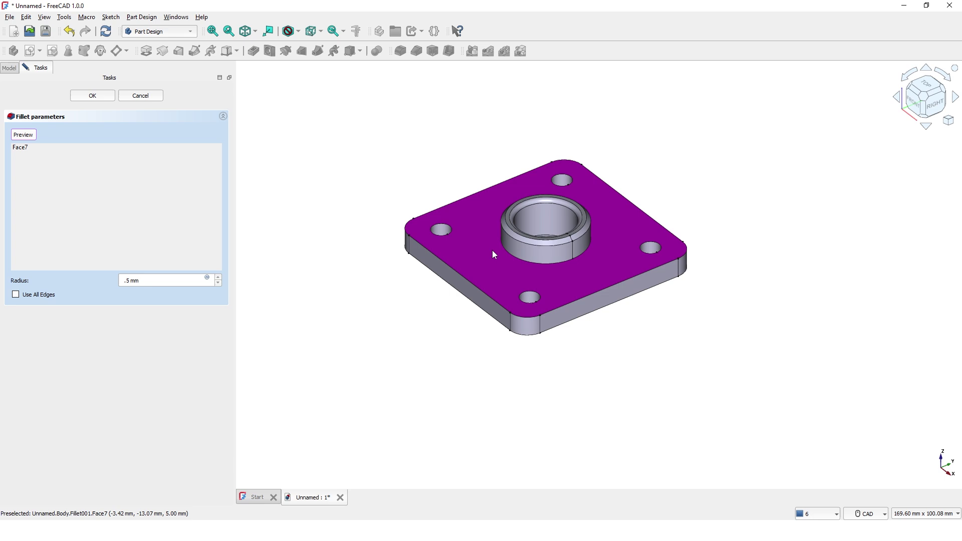
middle_click_drag(492, 250, 506, 184)
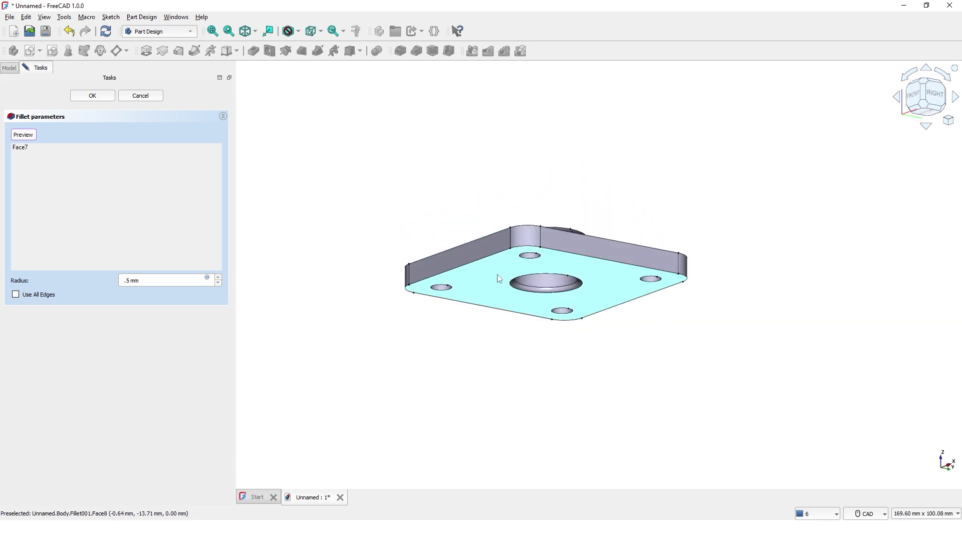
left_click(497, 274)
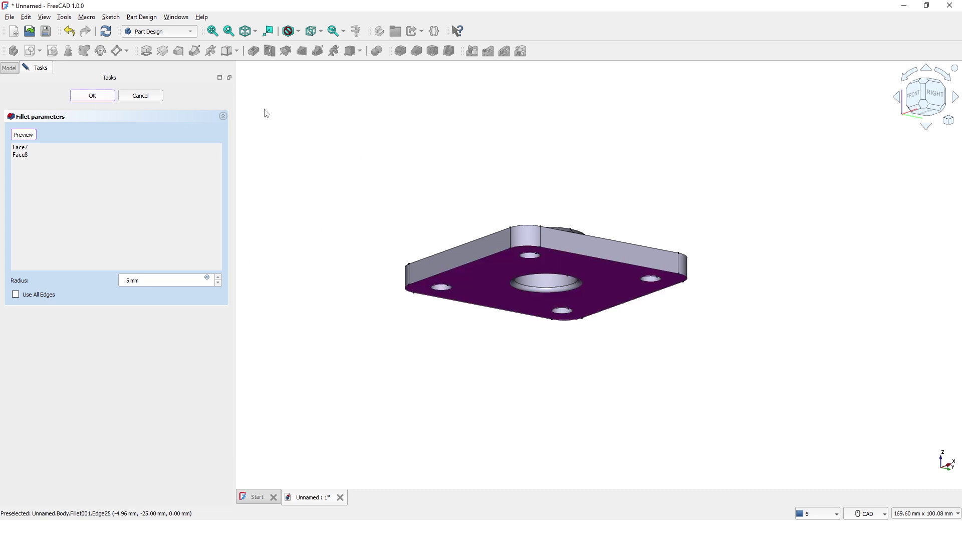
middle_click_drag(503, 180, 474, 253)
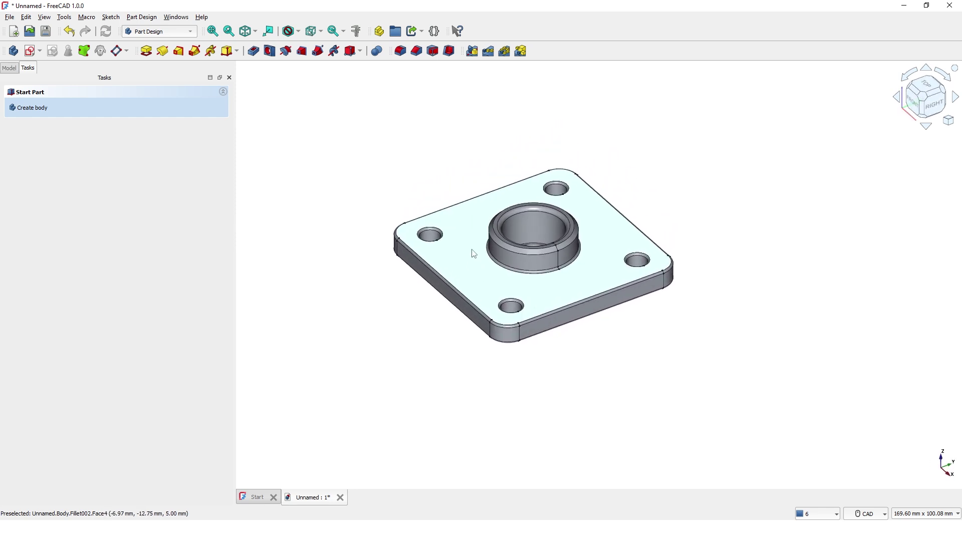
Zoom in on the finished flange part
scroll(471, 252, "up", 3)
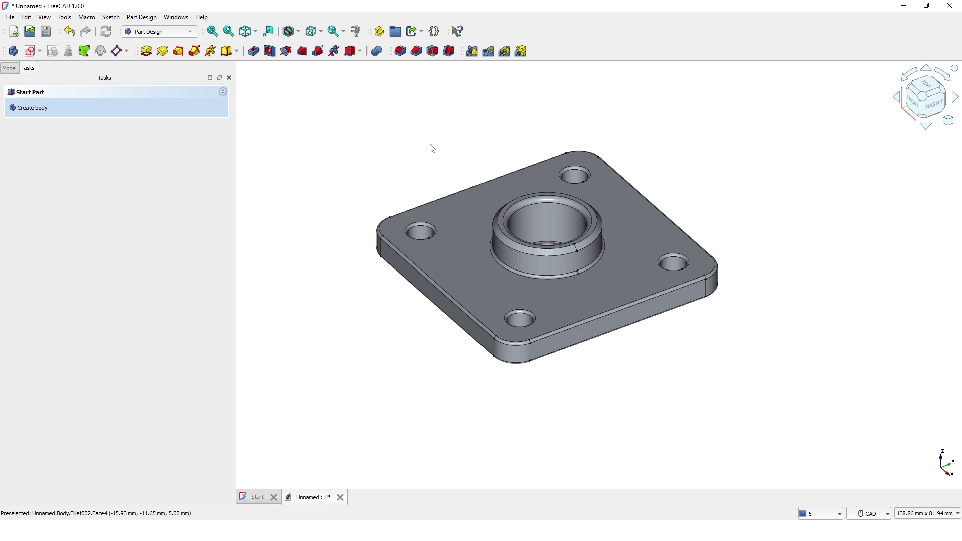